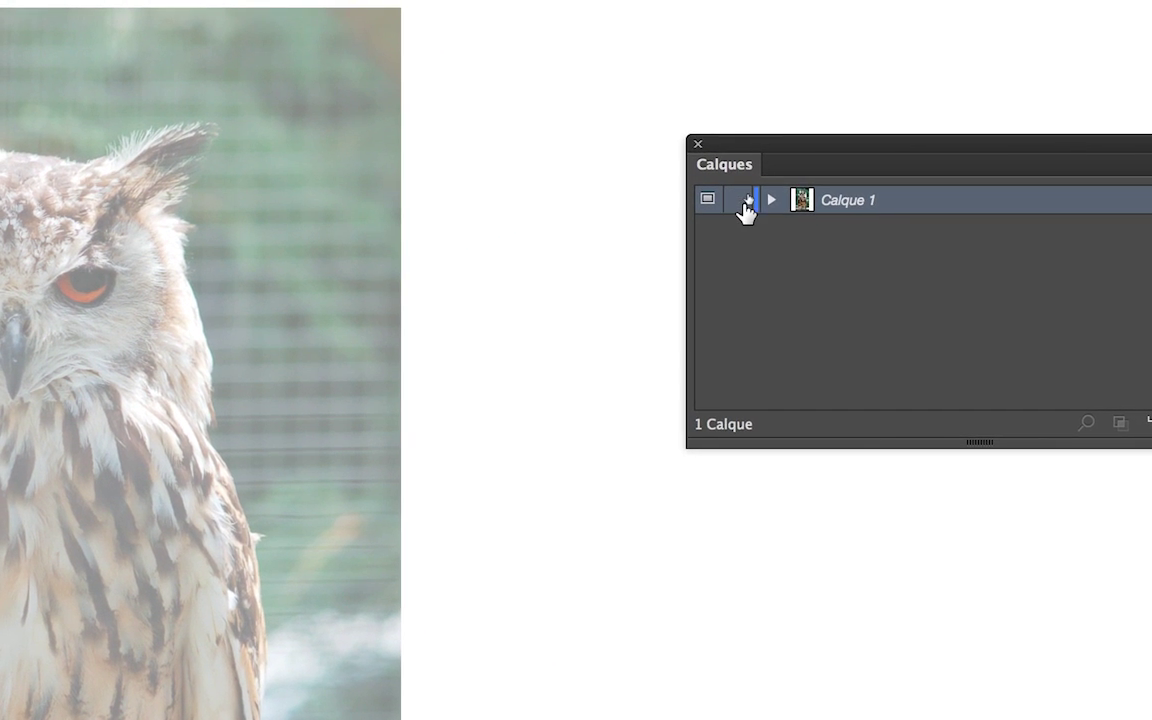
Step: Select the linked owl photo in Calque 1, then lock and unlock the layer
click(757, 201)
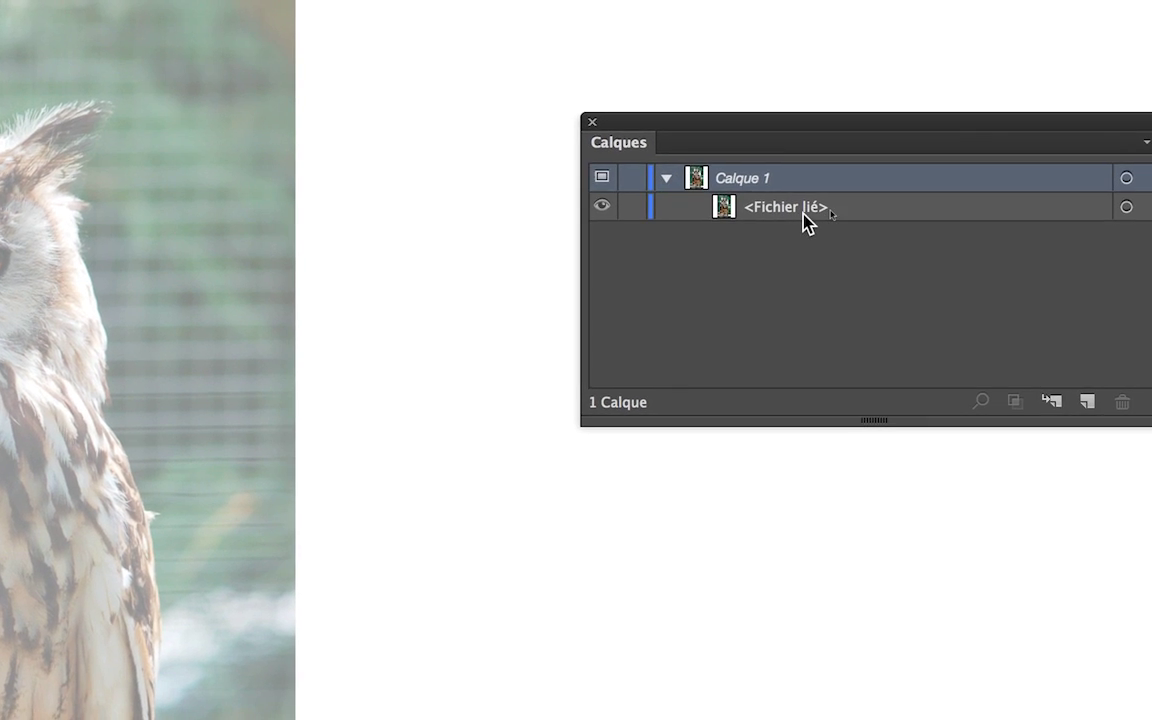
click(896, 230)
click(918, 218)
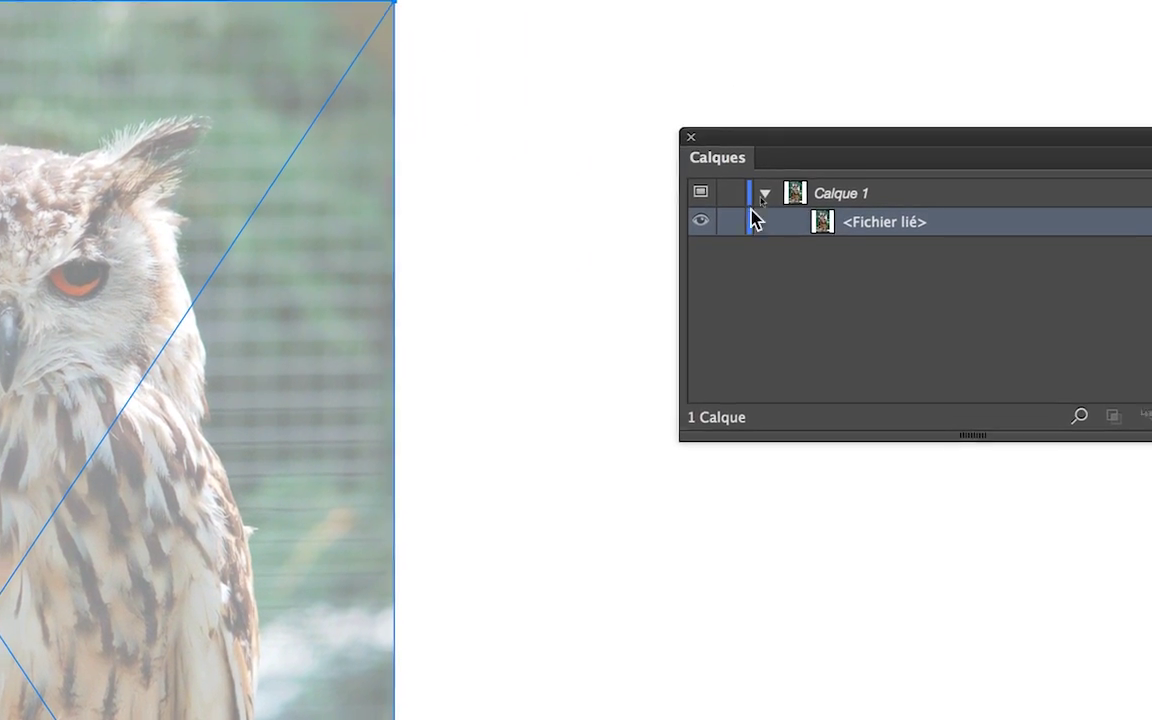
click(754, 203)
click(744, 201)
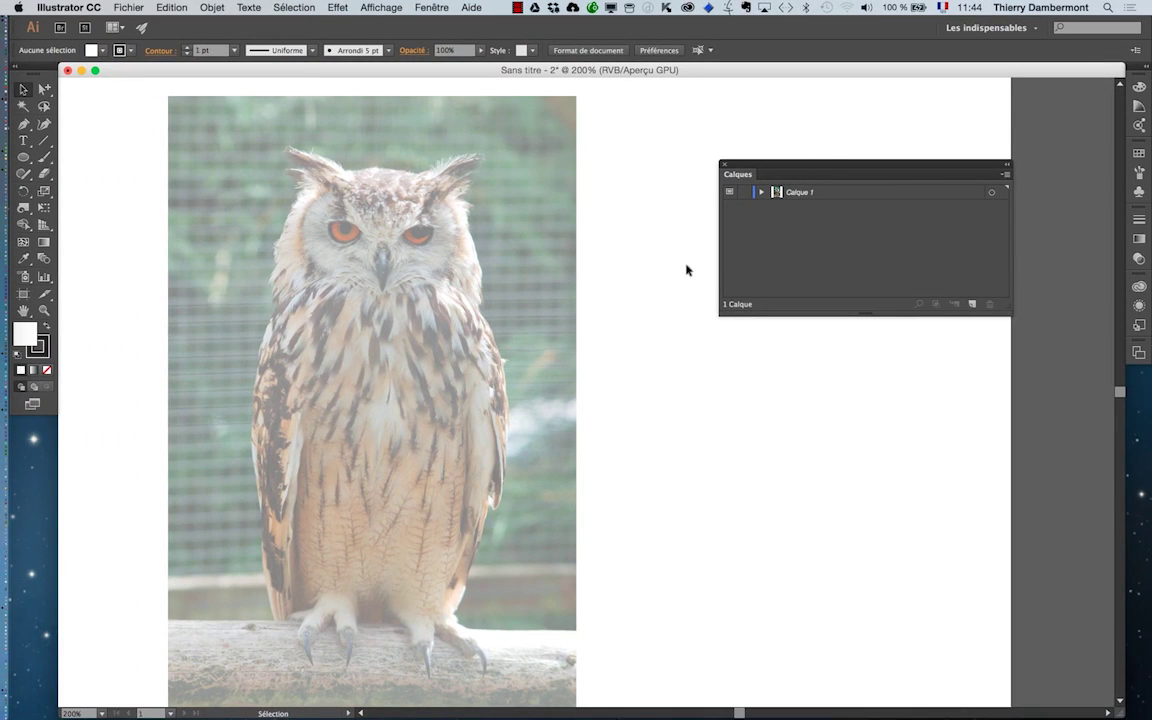
click(537, 260)
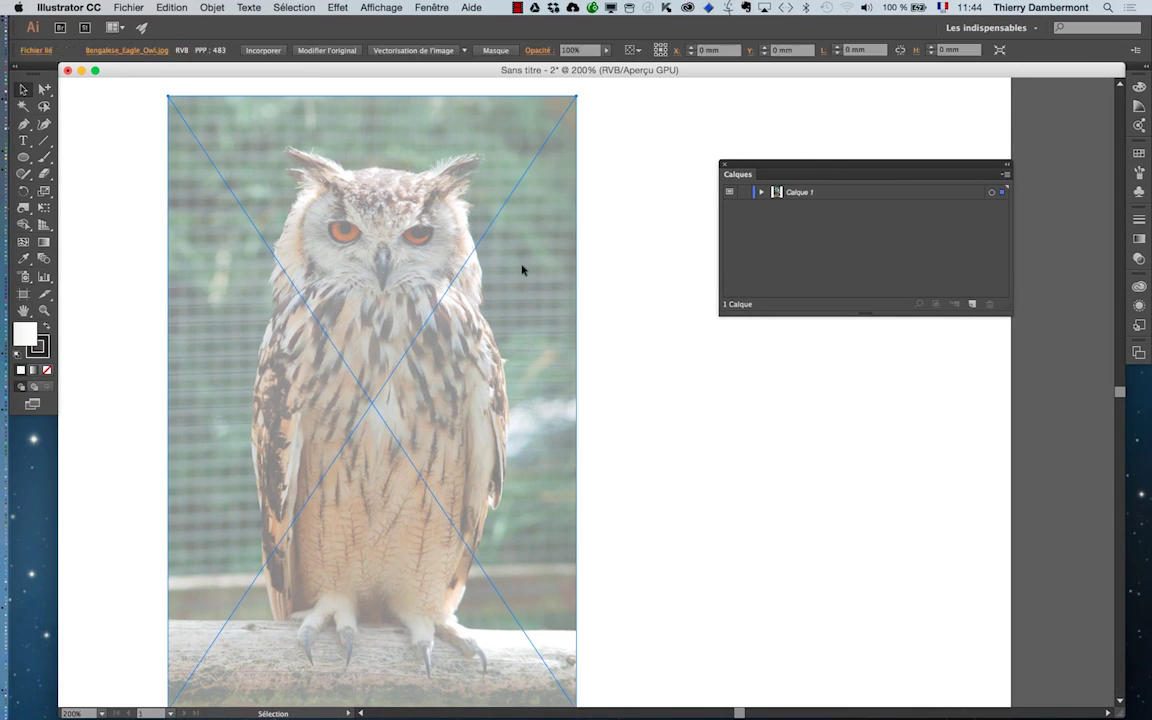
Step: Zoom to 150% and show rulers with Cmd+R, reviewing the Affichage > Règles options
scroll(527, 270, down, 1)
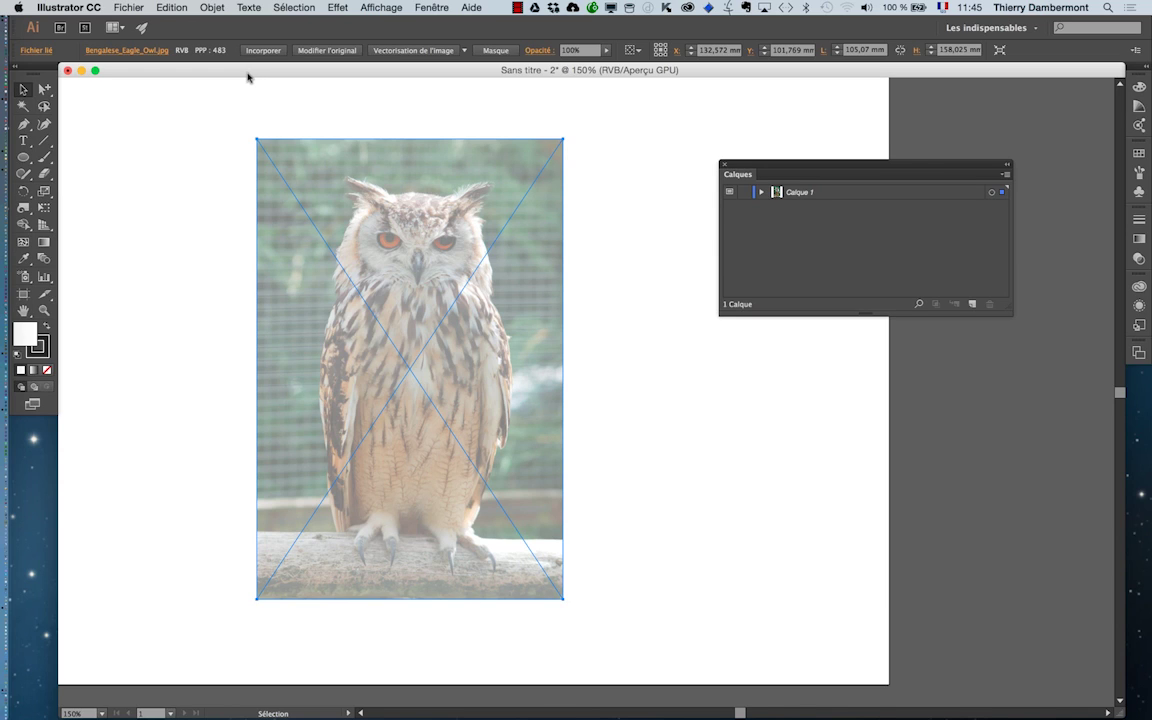
key(super+r)
click(381, 7)
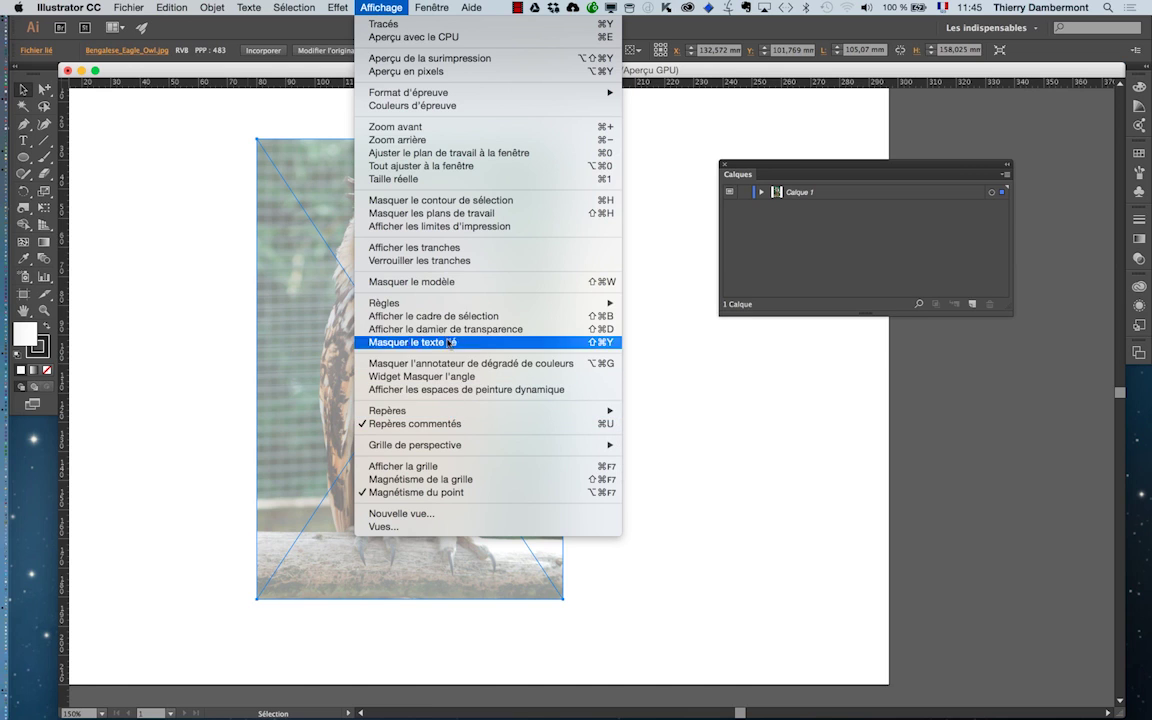
mouse_move(240, 300)
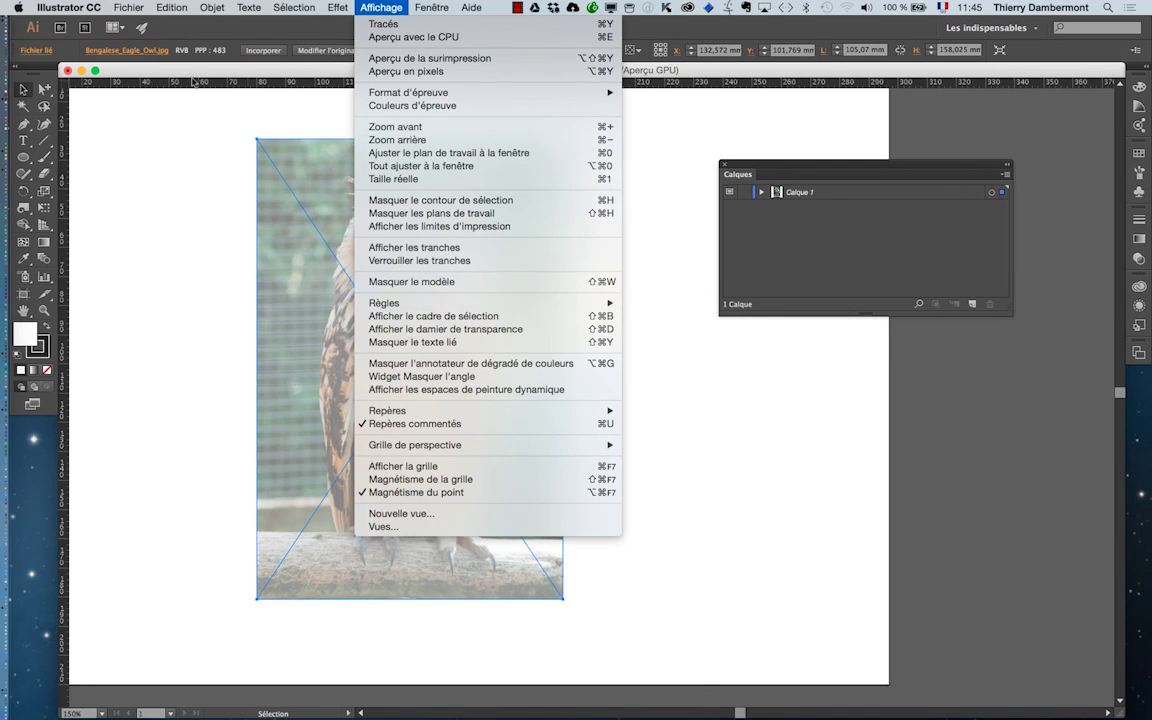
Step: Toggle rulers off with Afficher les règles, then back on with Cmd+R
click(176, 72)
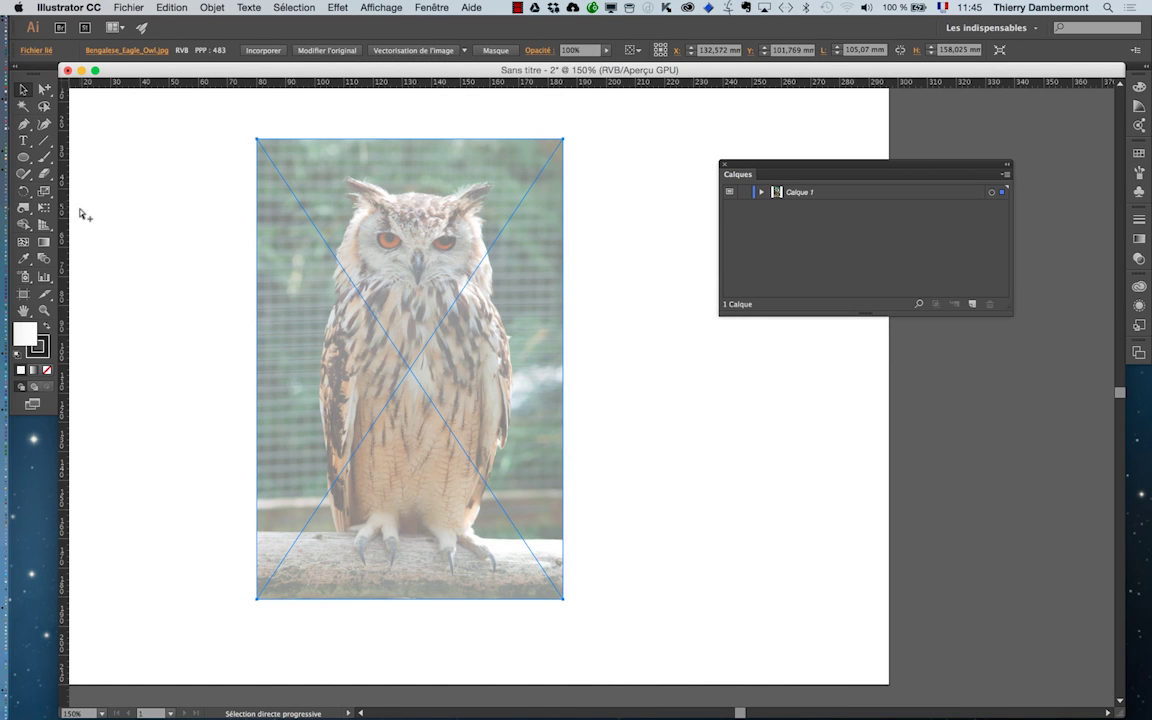
key(super+r)
key(super+r)
key(super+r)
key(super+r)
key(super+r)
key(super+r)
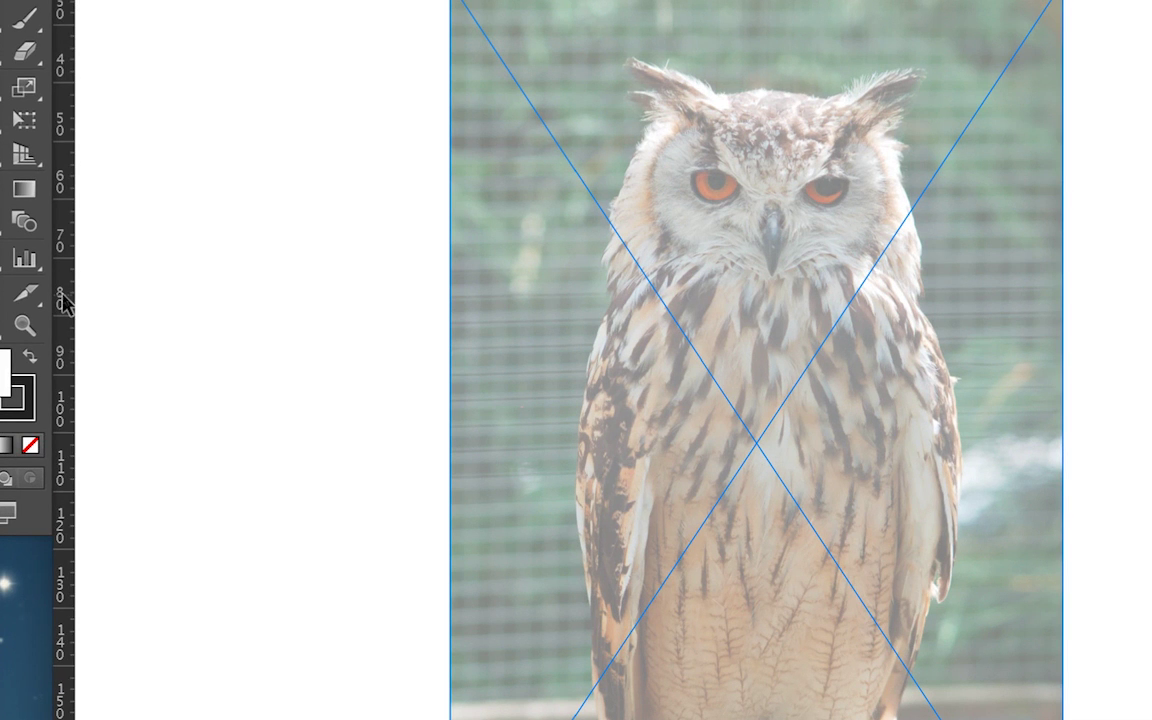
Step: Drag a vertical guide from the left ruler onto the owl's beak and deselect it
drag(68, 301, 116, 312)
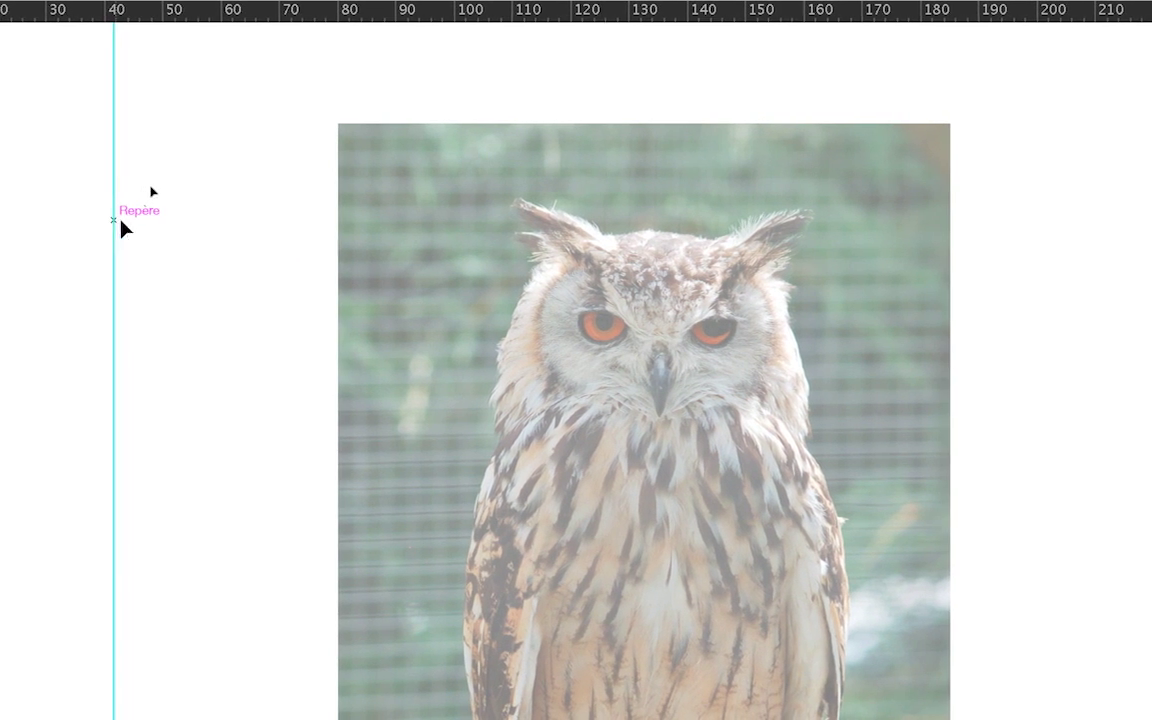
drag(118, 226, 321, 240)
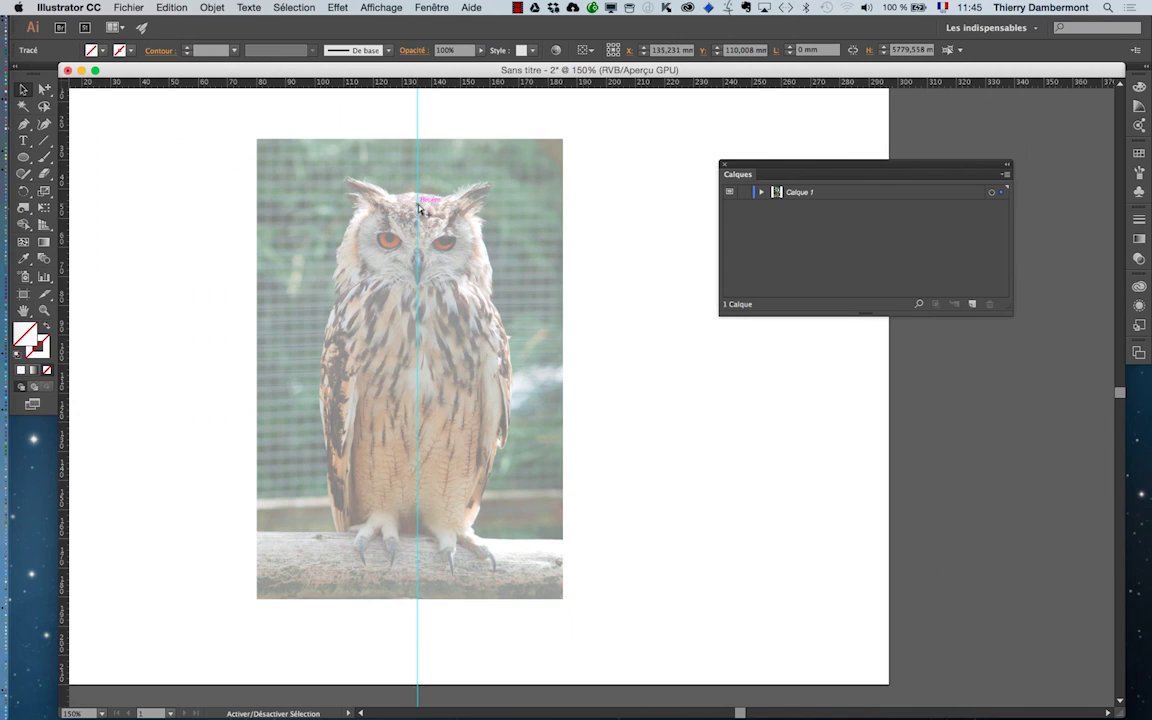
click(994, 495)
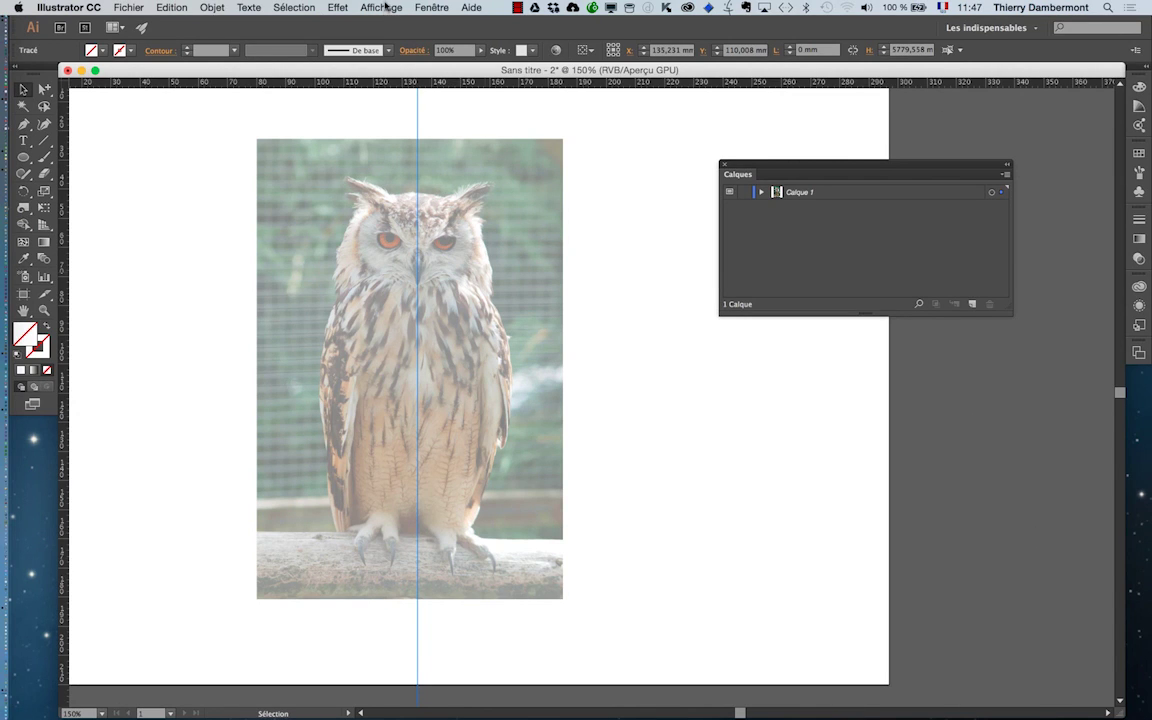
Step: Lock the guides with Affichage > Repères > Verrouiller les repères
click(382, 7)
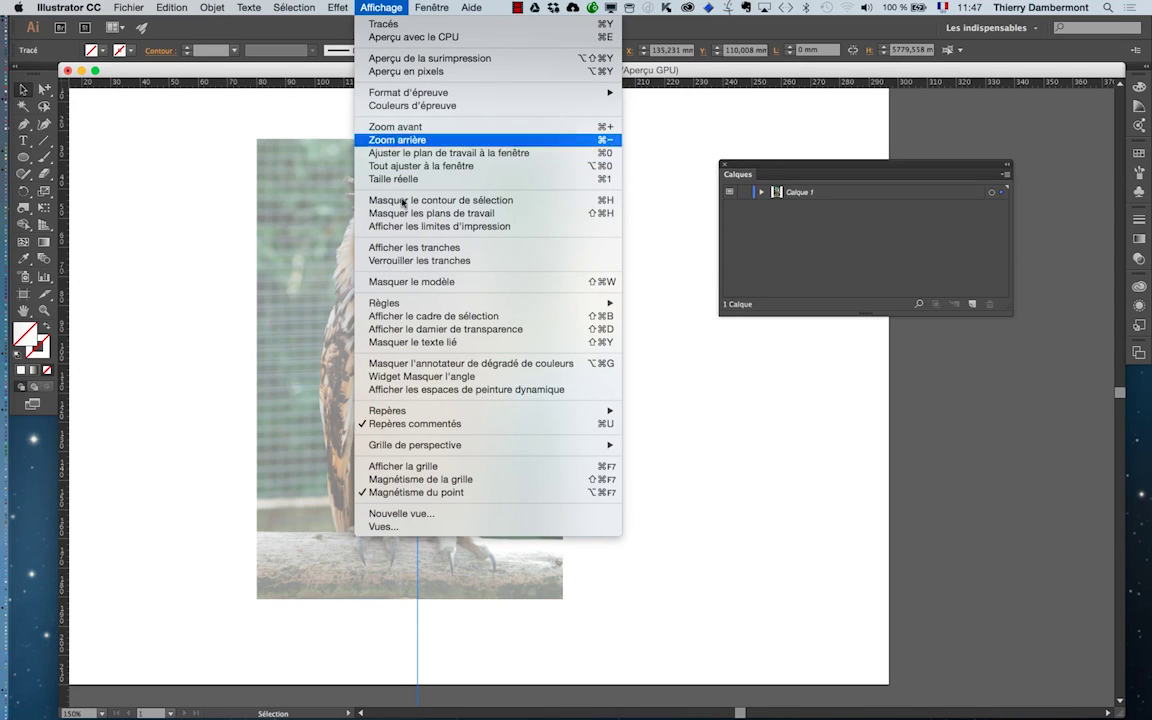
mouse_move(420, 410)
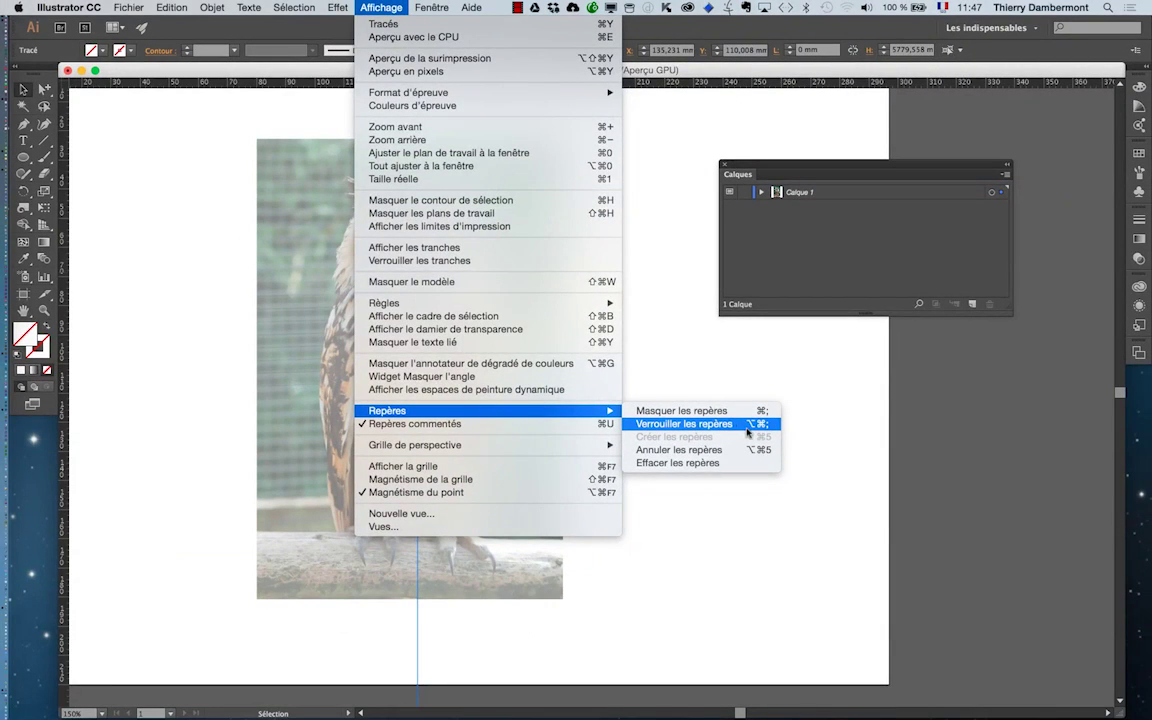
click(912, 442)
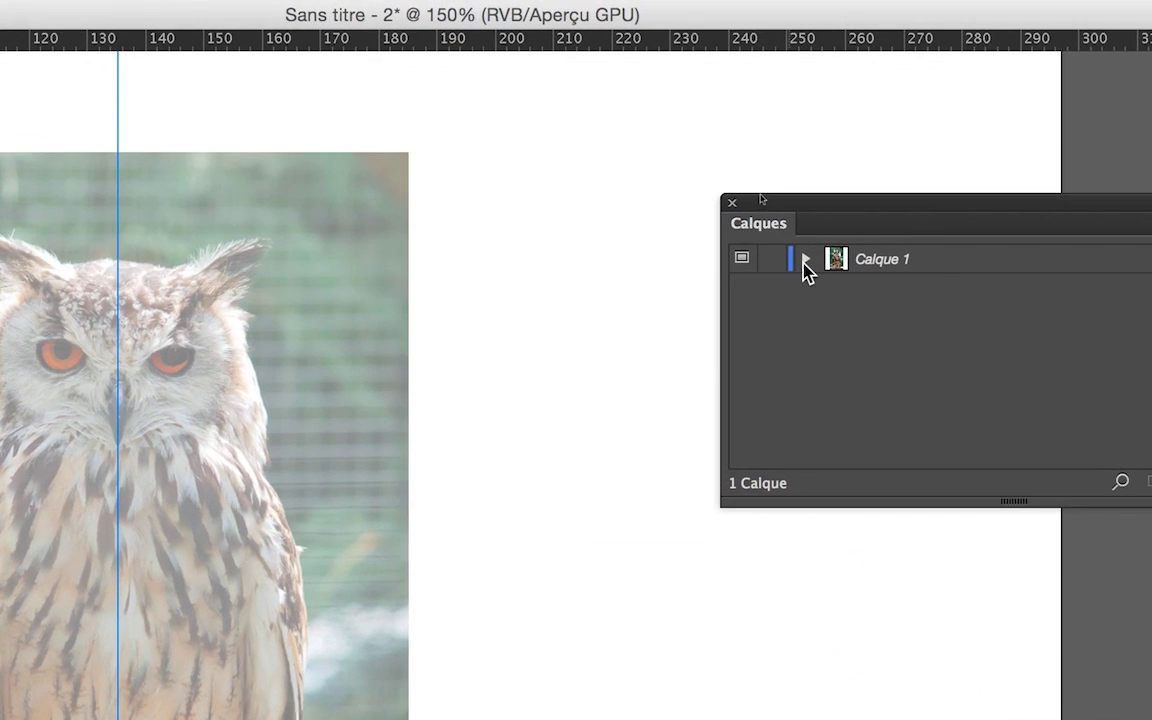
Step: Expand Calque 1 to list the guide and linked photo, then select the owl photo
click(808, 271)
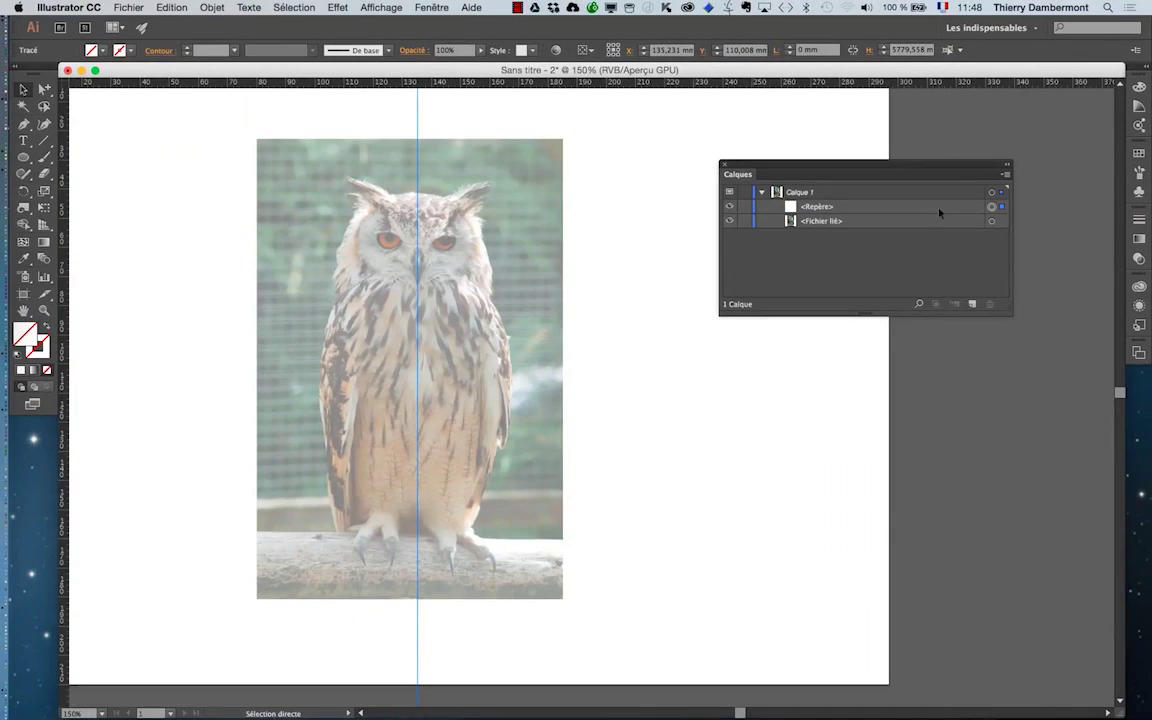
key(v)
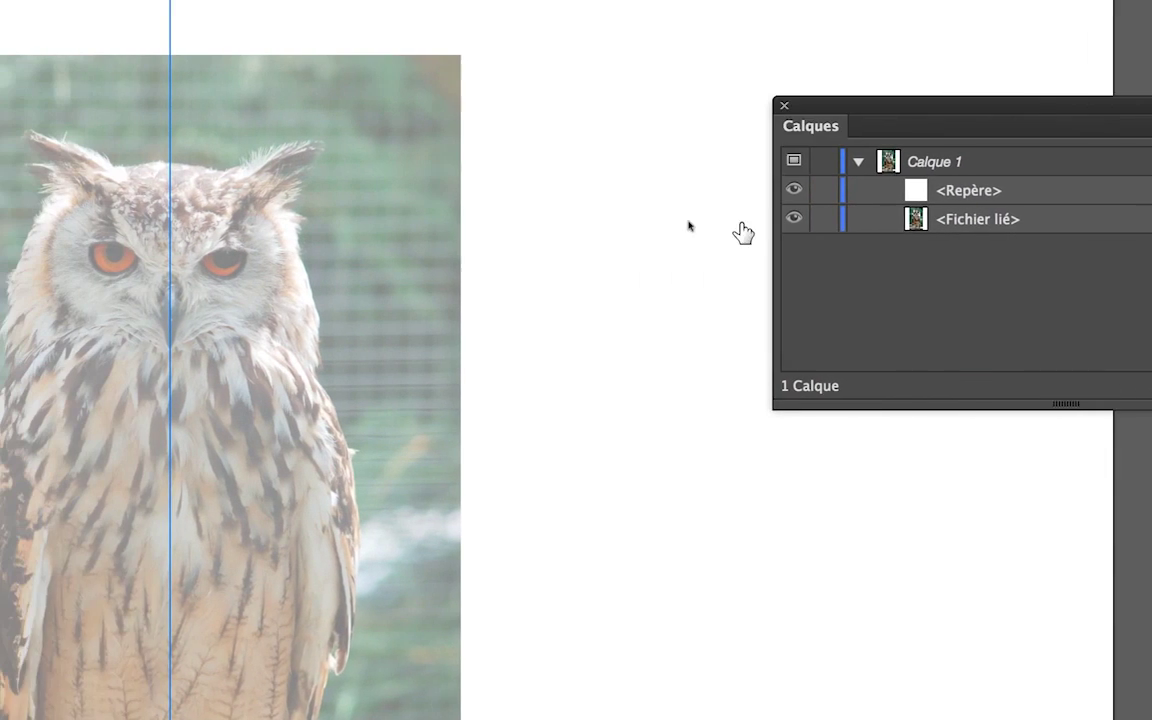
click(604, 218)
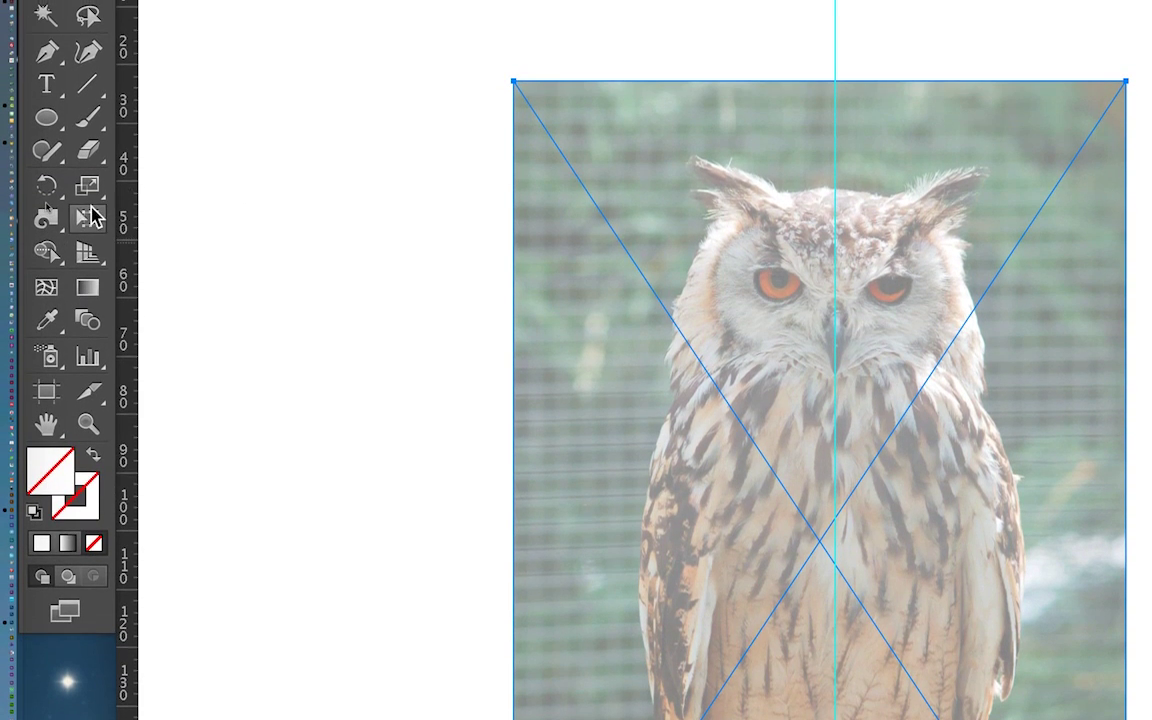
Step: Rotate the owl photo about 2.57° with Free Transform and drag it slightly right
click(90, 218)
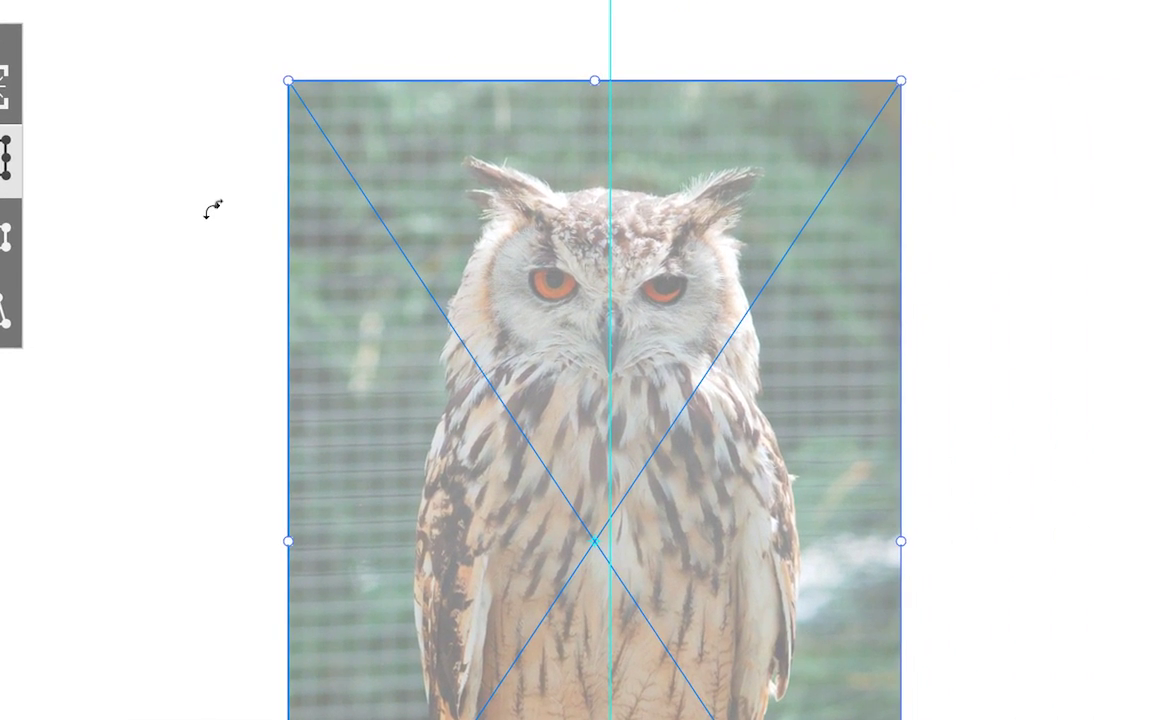
drag(208, 213, 206, 213)
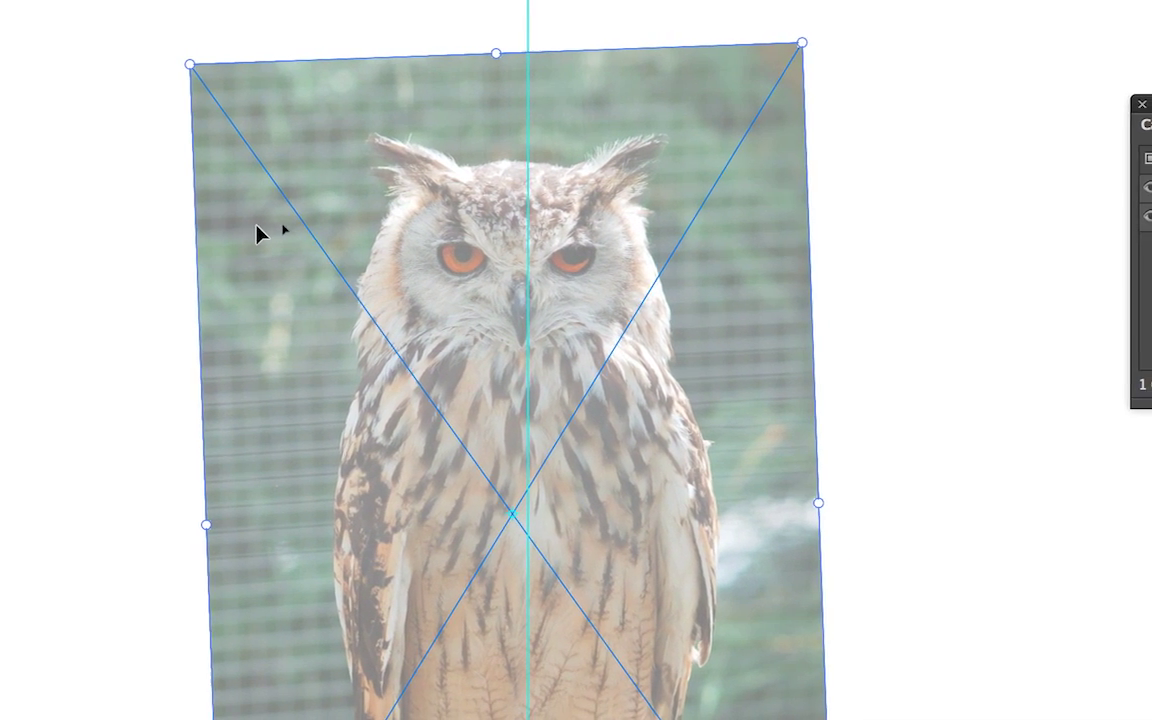
drag(257, 232, 263, 226)
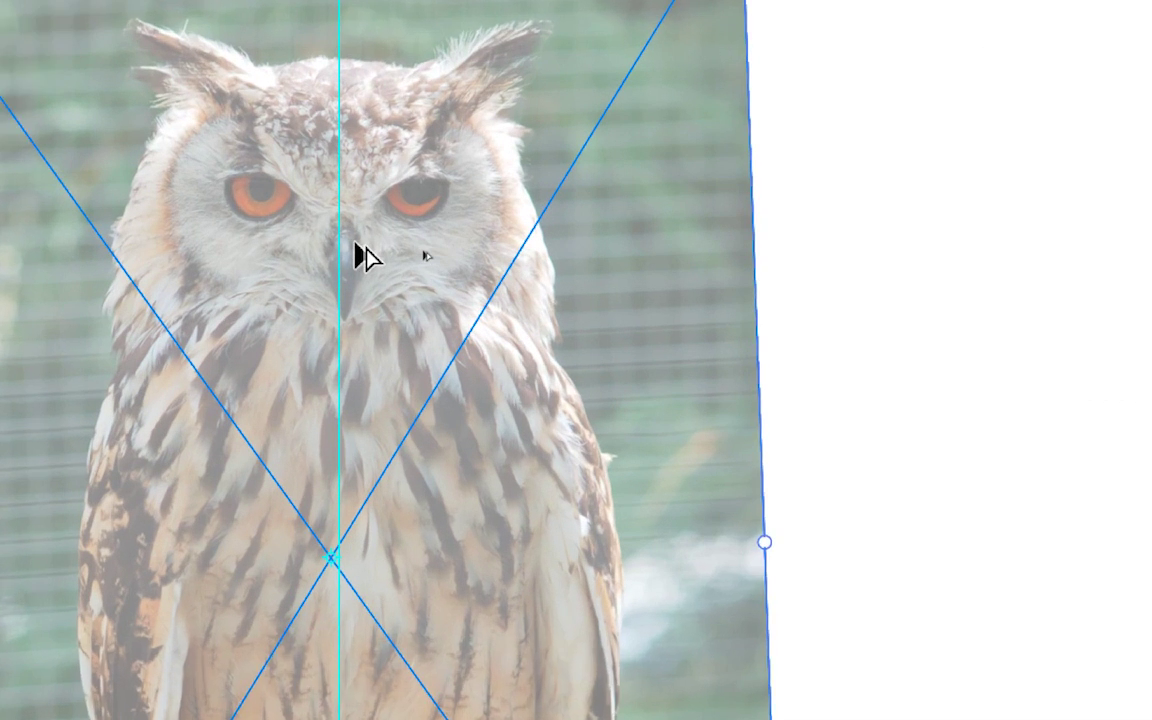
Step: Nudge the photo with the arrow keys to bring the beak toward the guide
key(Left)
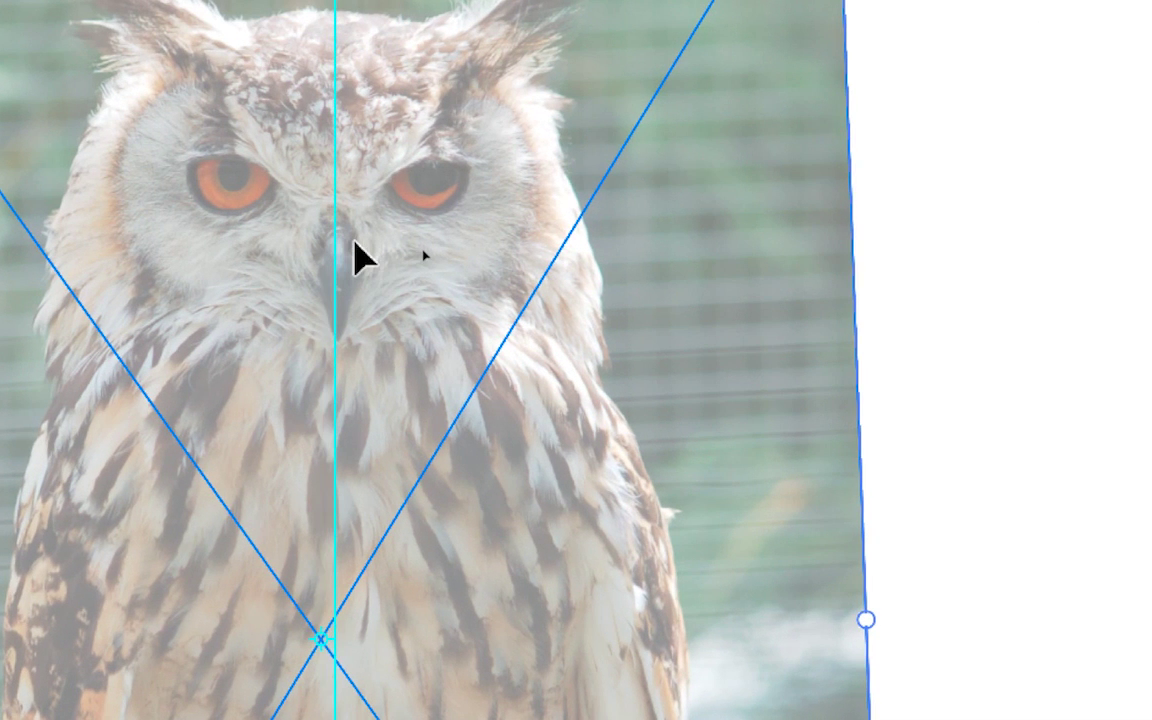
key(Left)
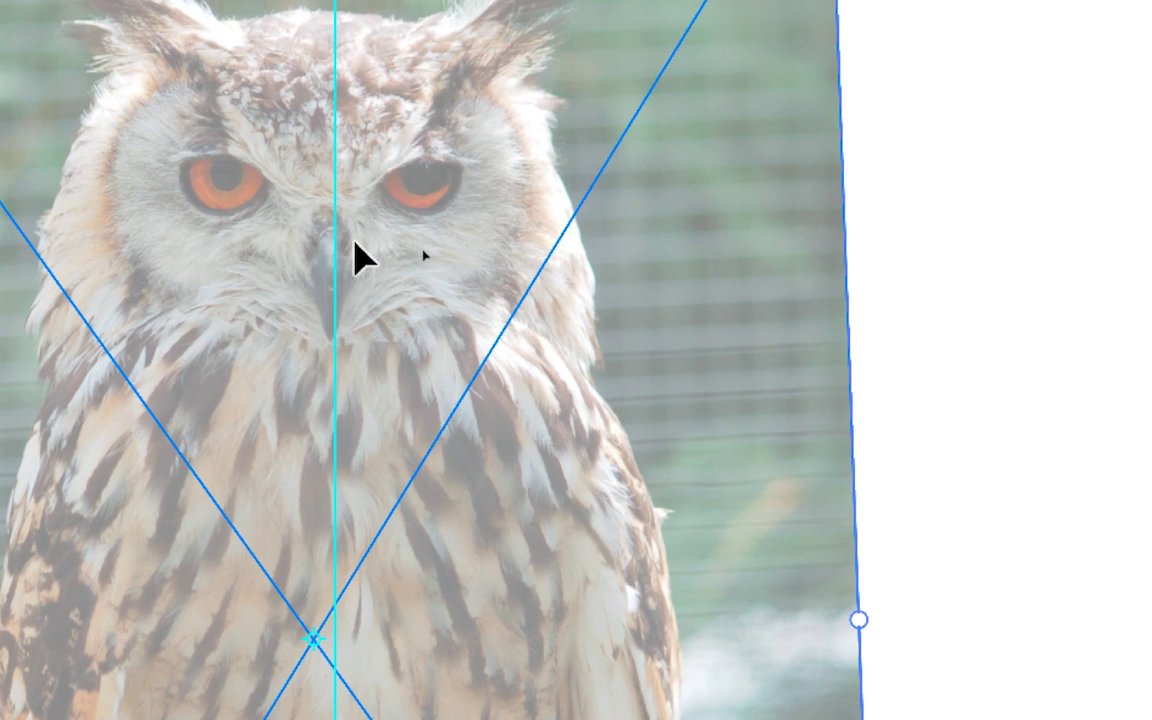
key(Right)
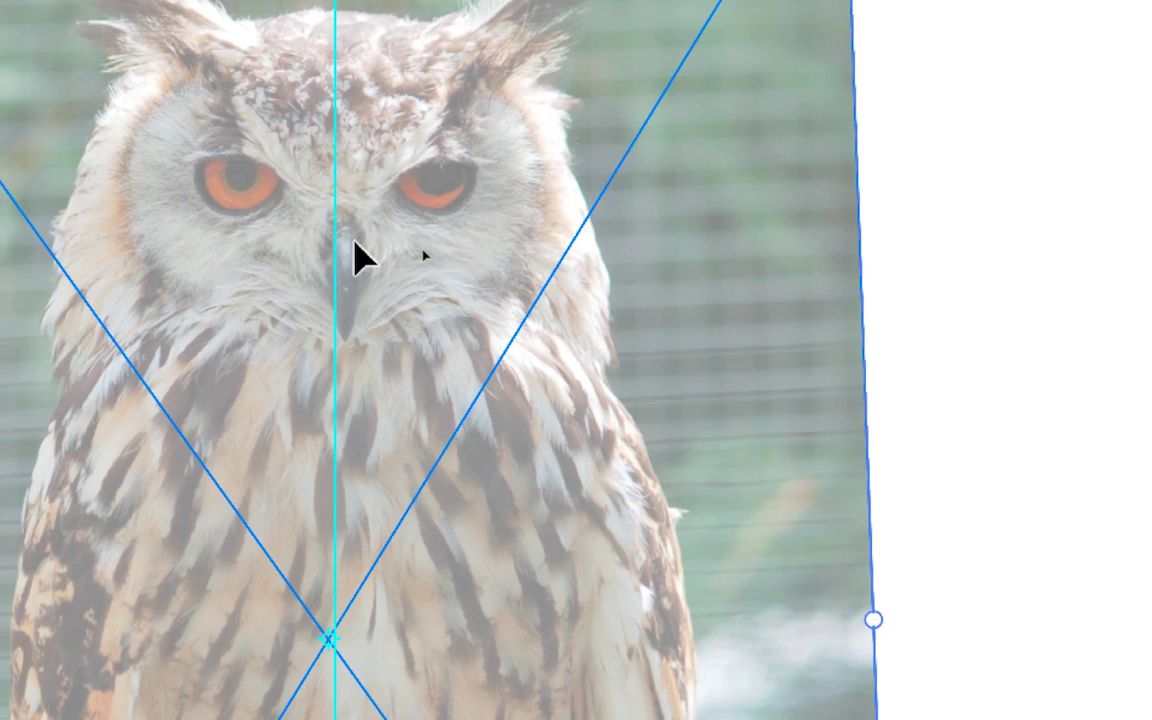
key(Left)
key(Right)
key(Down)
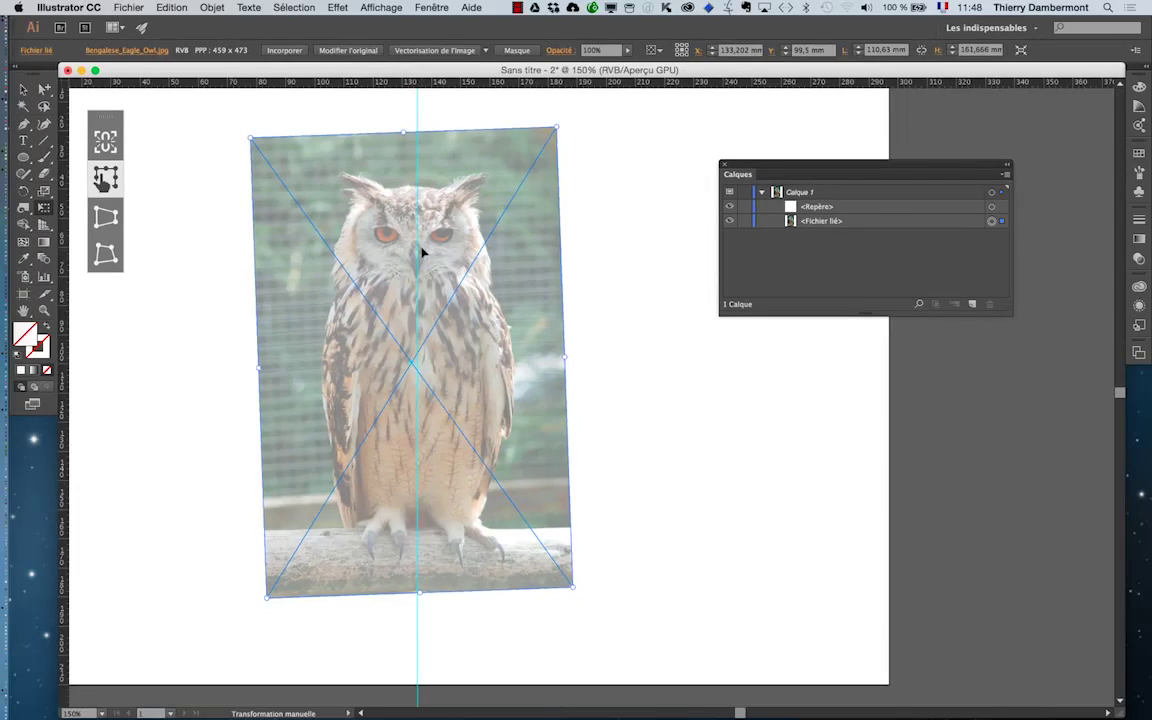
Step: Zoom in and nudge the photo right to centre the beak on the guide
scroll(424, 253, up, 3)
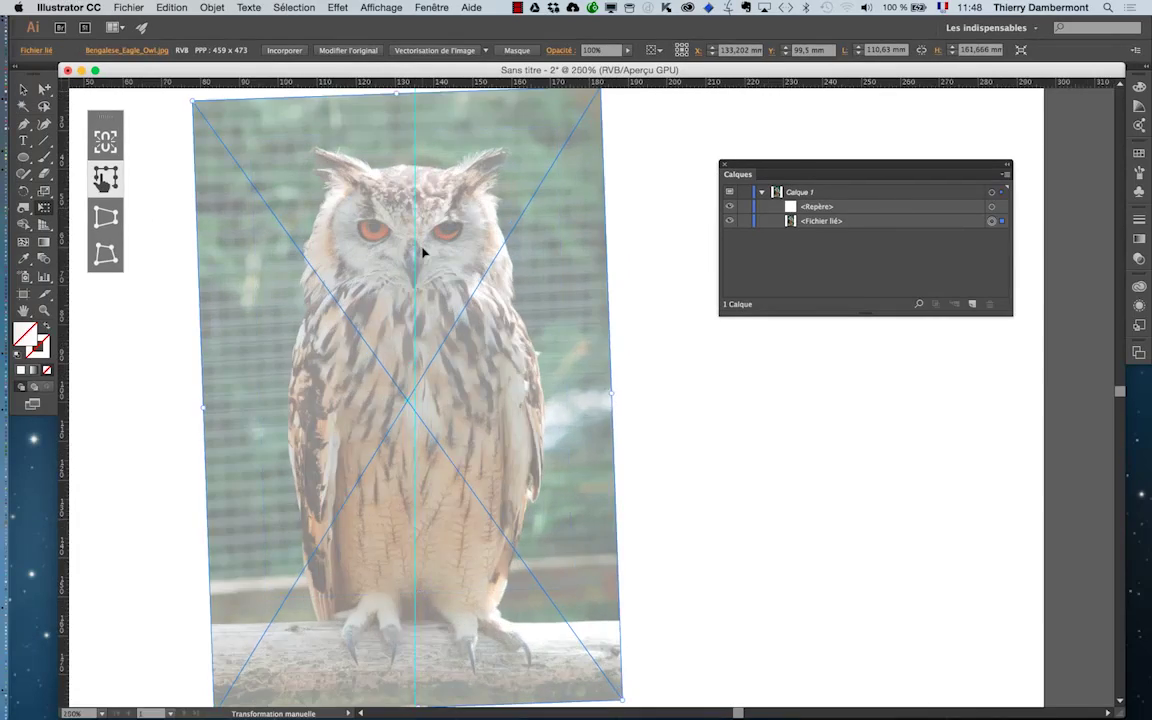
scroll(425, 253, up, 3)
scroll(424, 253, up, 2)
scroll(424, 253, up, 2)
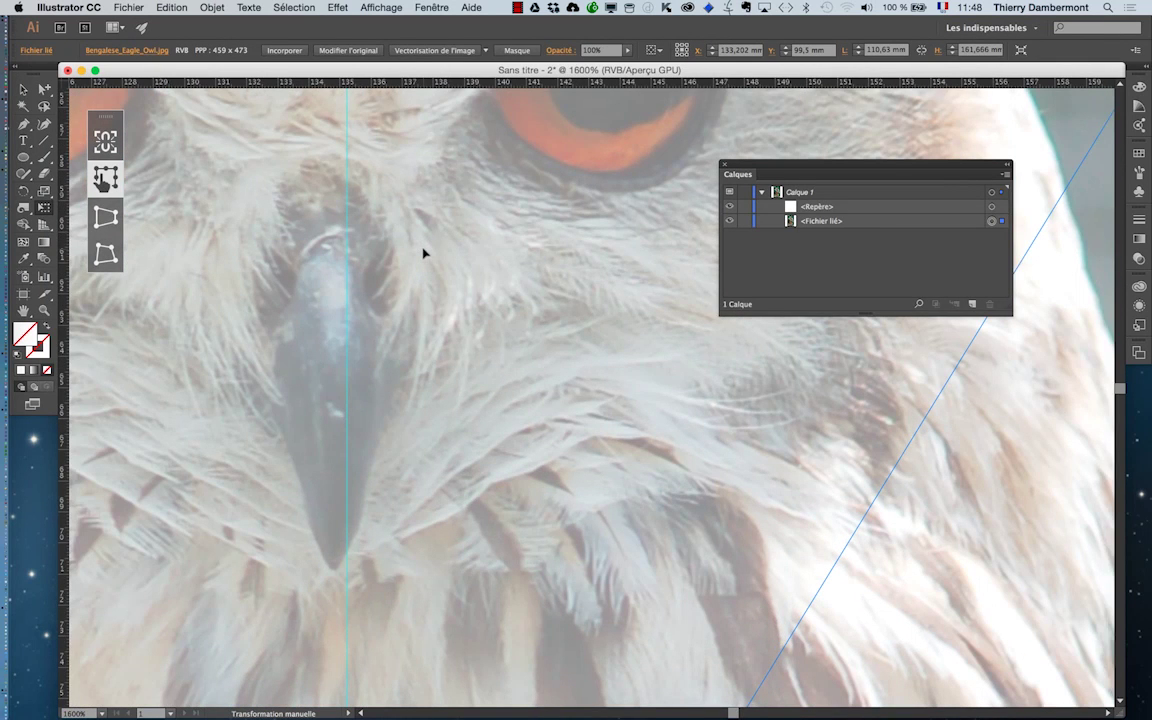
key(Right)
key(Right)
key(Right)
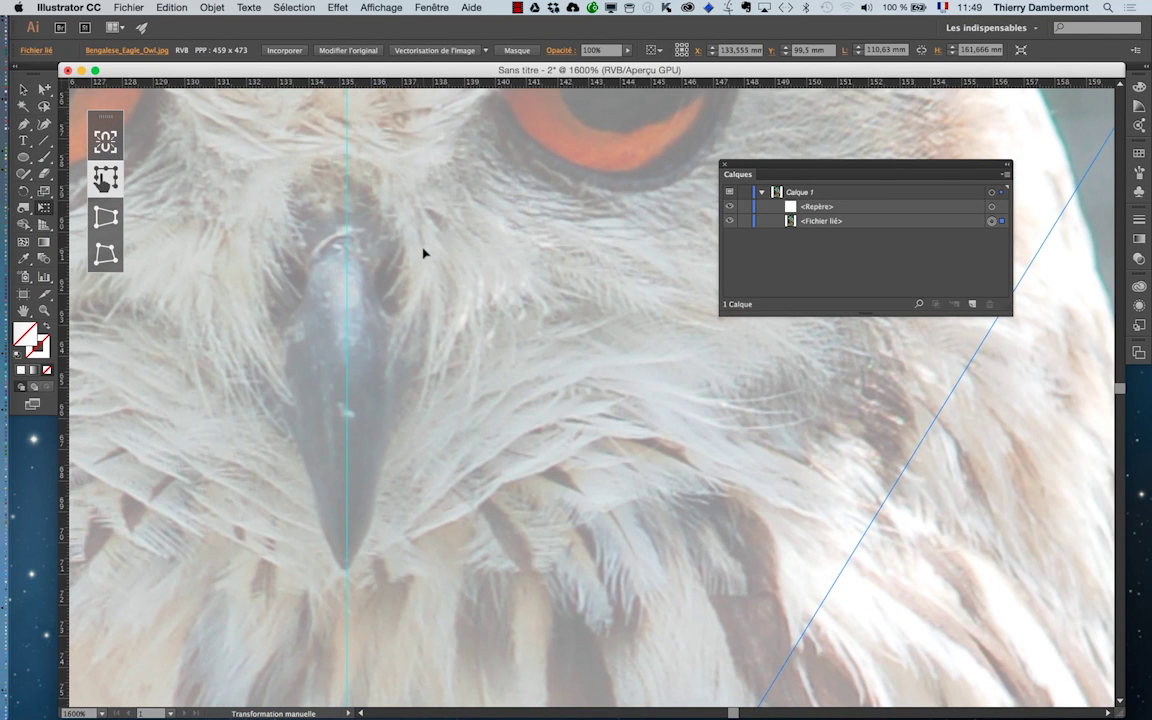
scroll(424, 253, down, 1)
scroll(424, 253, down, 1)
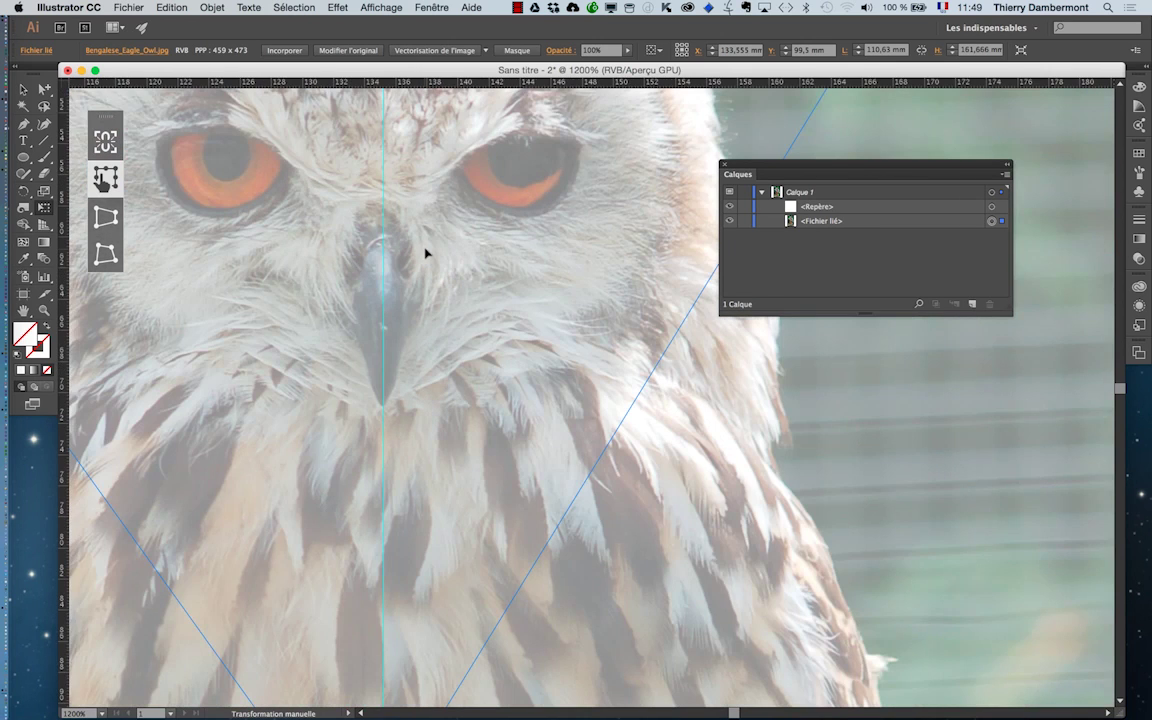
Step: Check the 0.3528 mm keyboard increment in General preferences, then nudge the photo left and back right
click(100, 7)
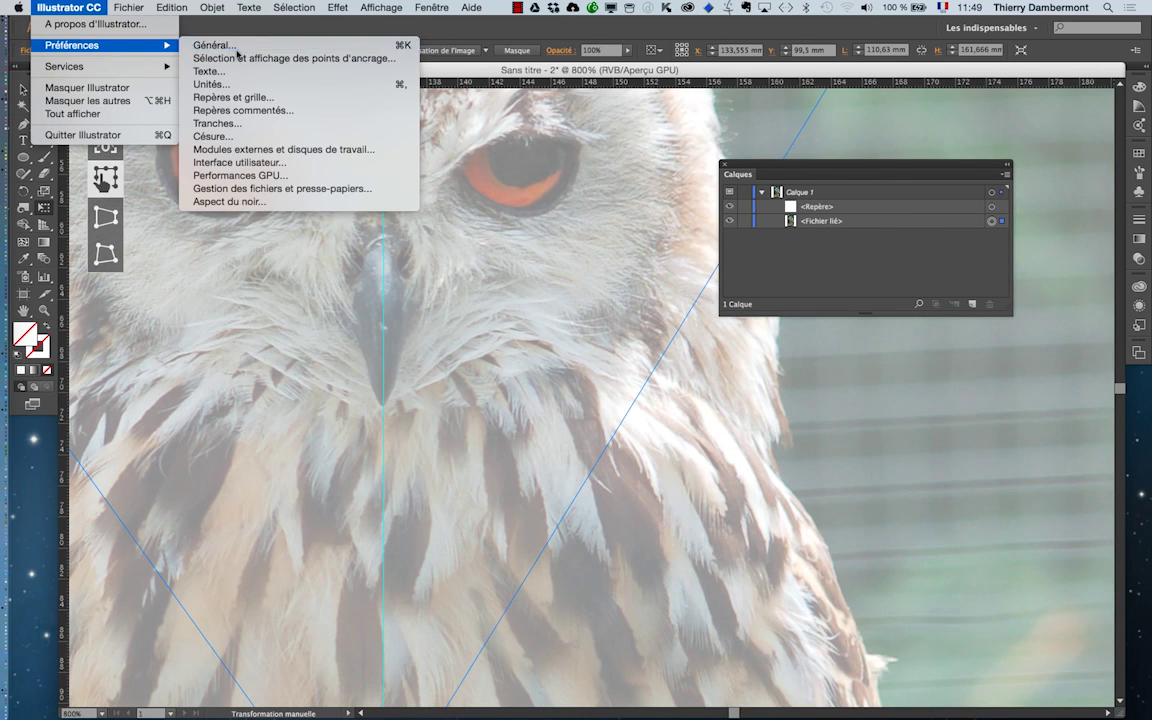
click(238, 47)
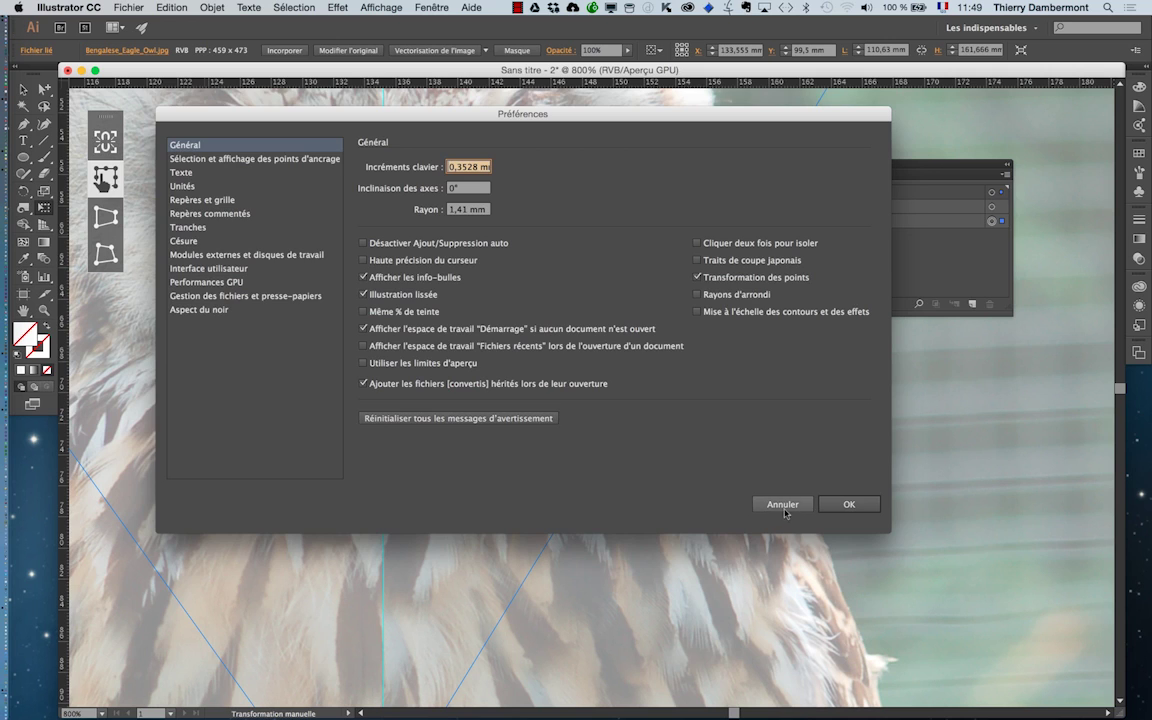
key(Return)
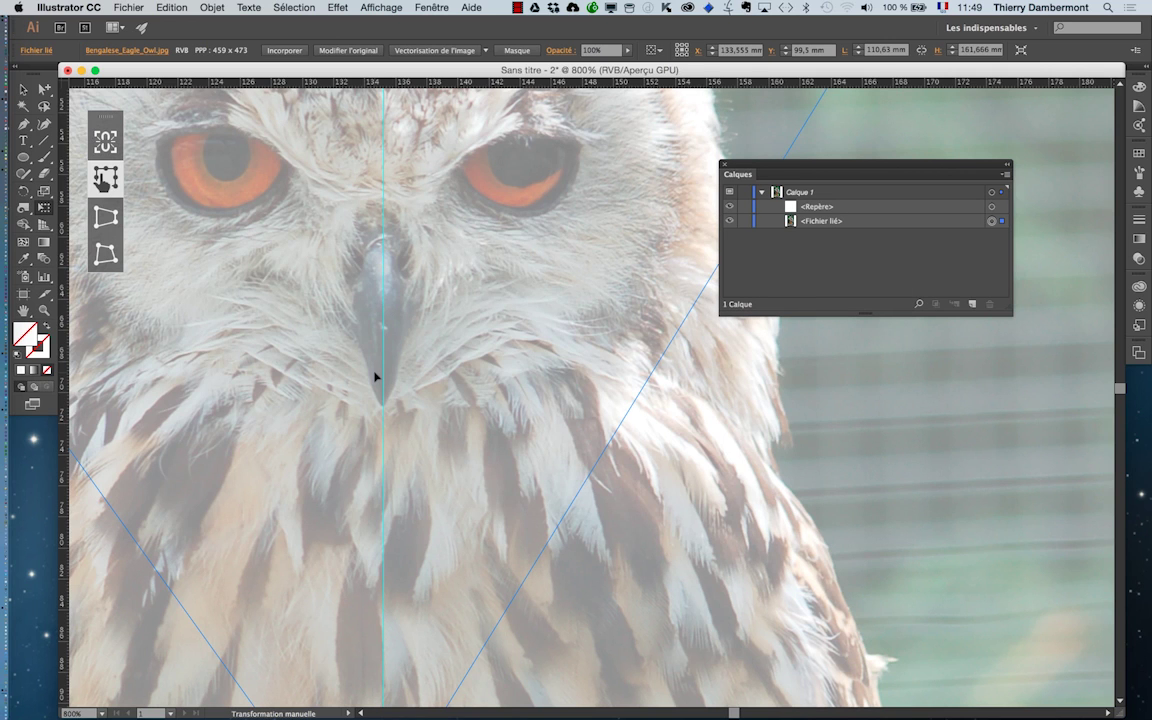
key(Left)
key(Right)
Step: Set Incréments clavier to 0,1 in the General preferences
click(89, 6)
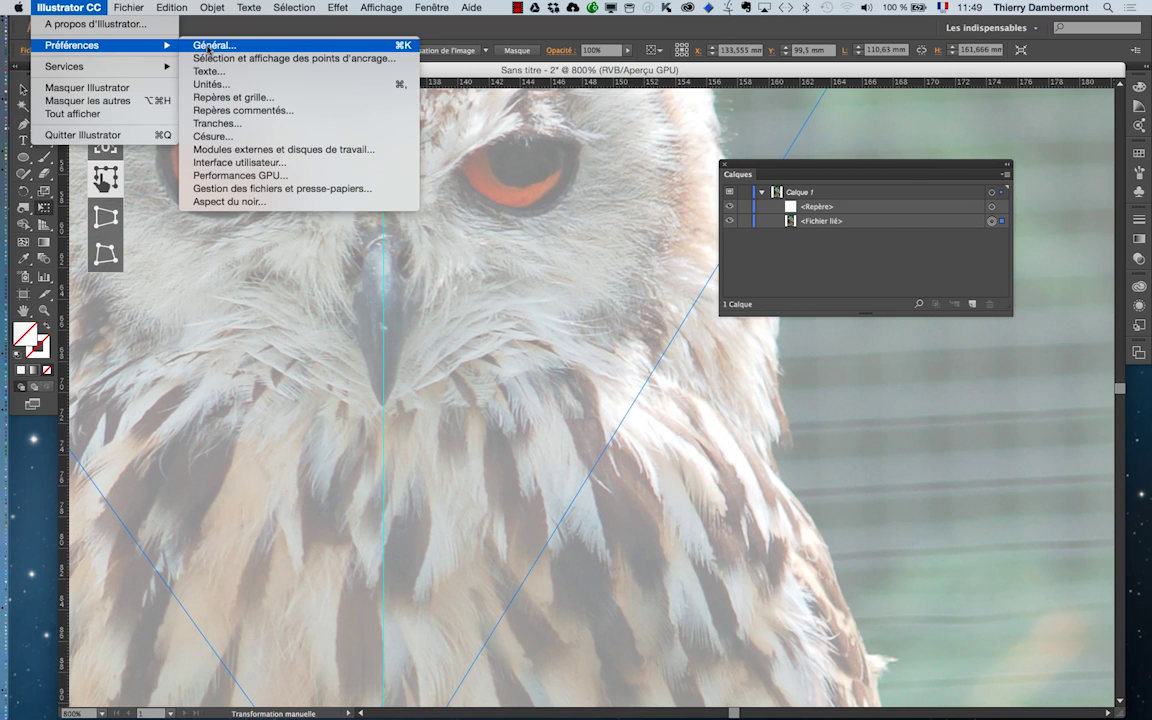
click(200, 42)
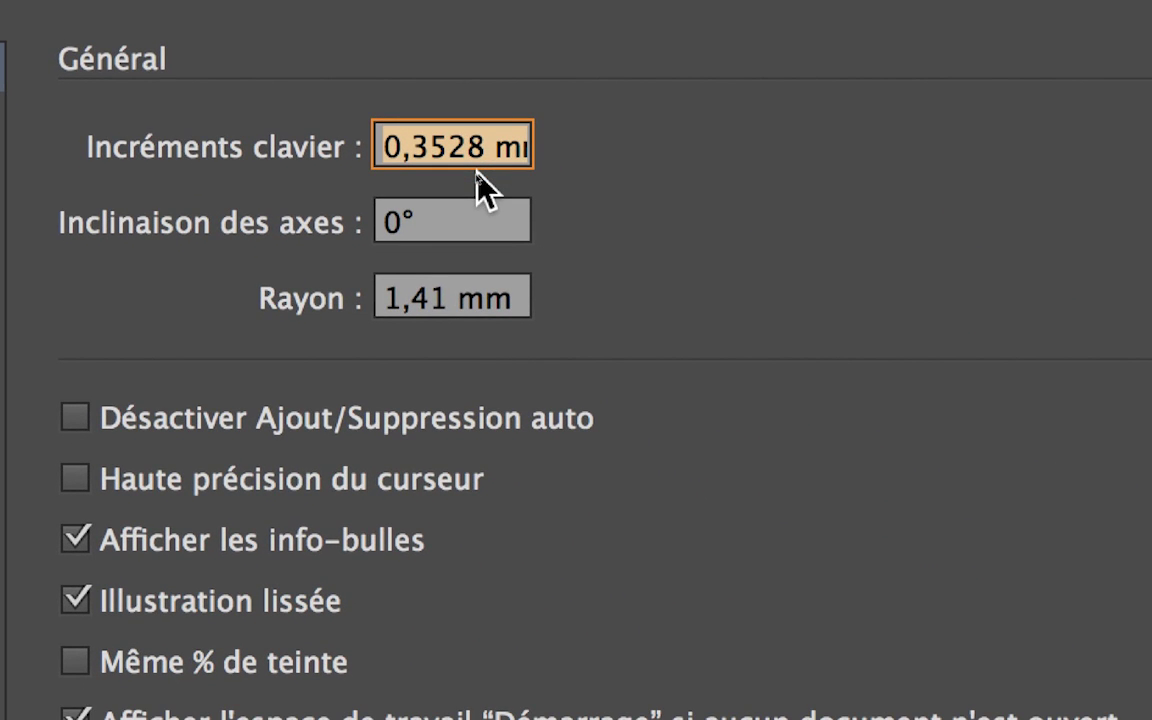
text(0,)
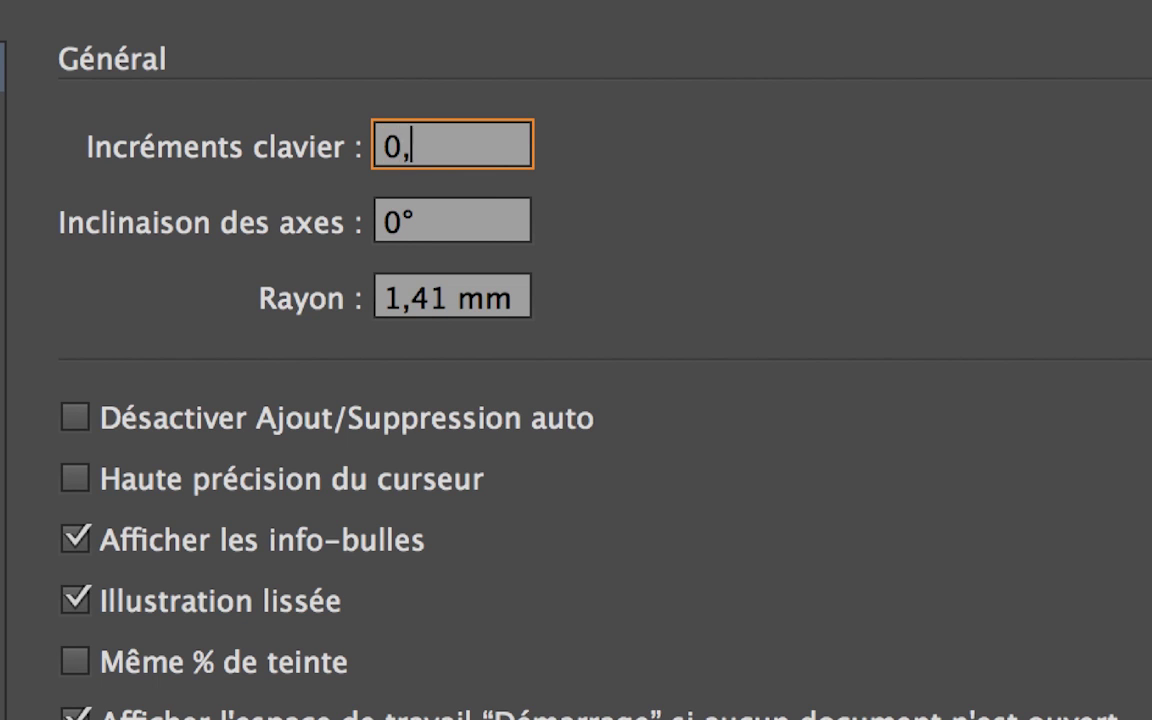
text(1)
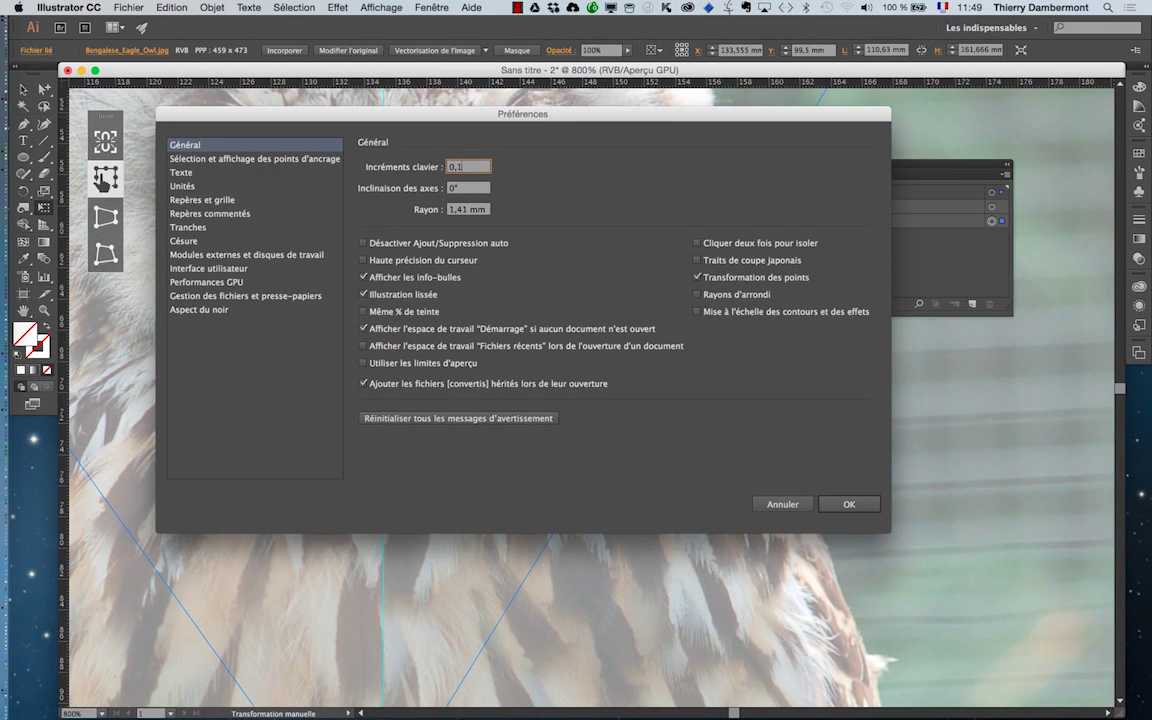
key(Return)
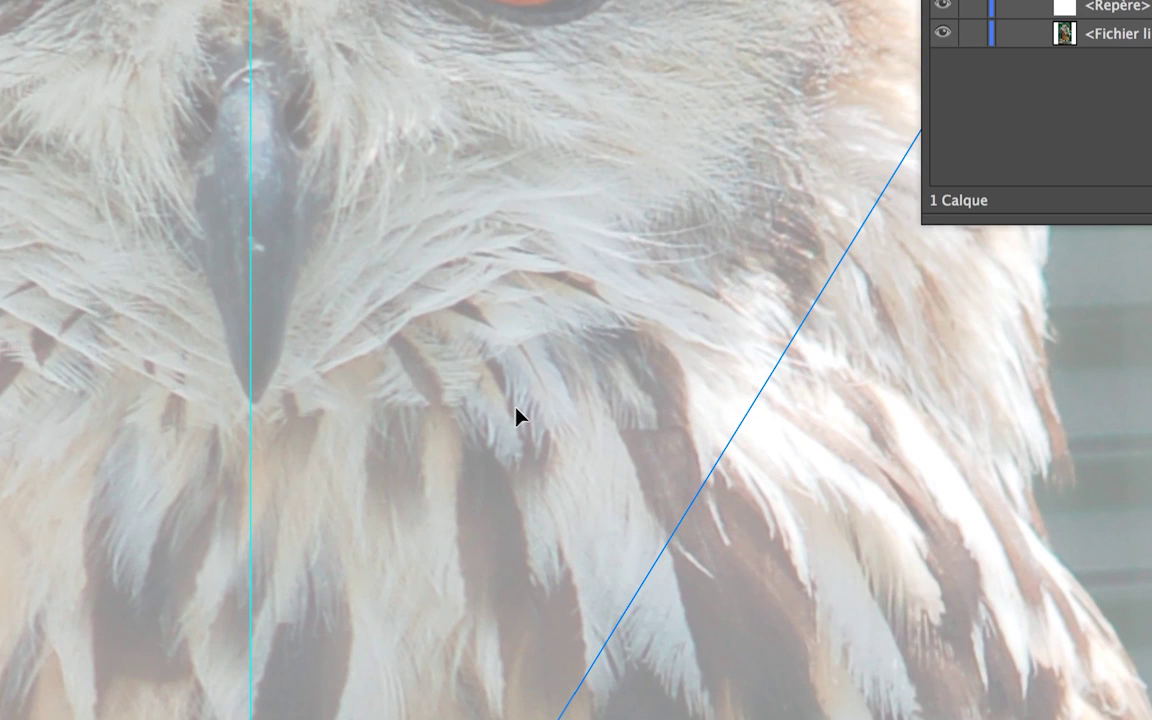
Step: Nudge the photo right and left in 0.1 steps around the guide
key(Right)
key(Right)
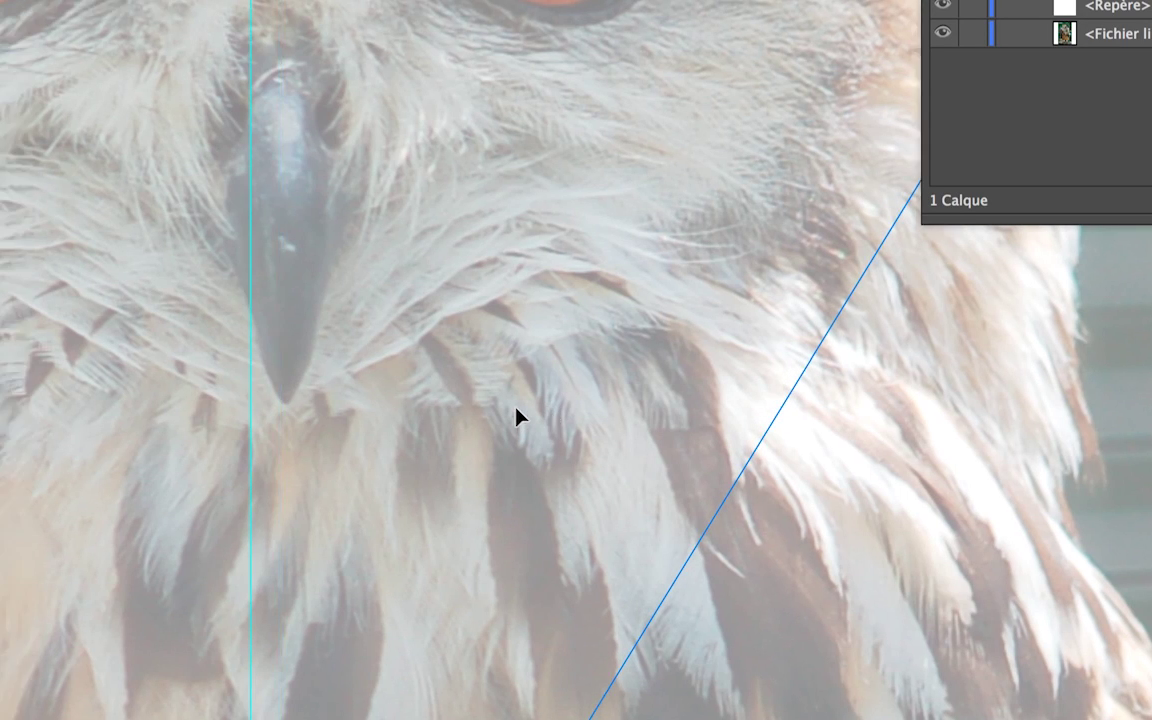
key(Right)
key(Left)
key(Left)
key(Left)
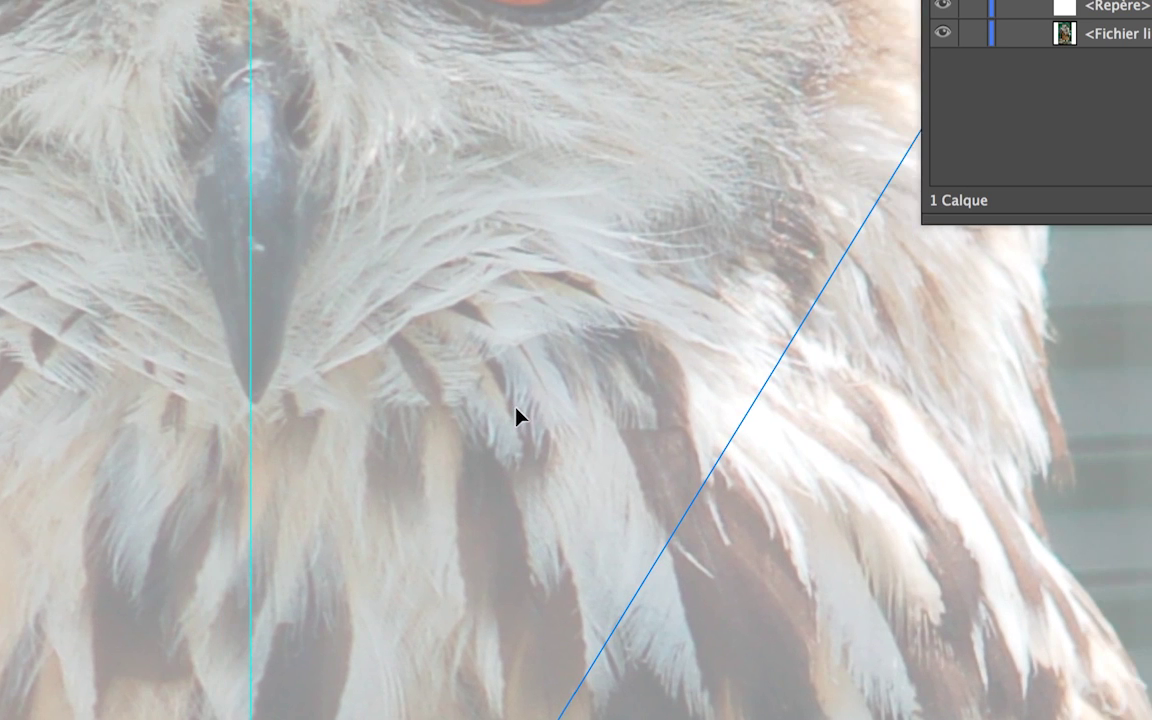
key(Left)
key(Left)
key(Left)
key(Left)
key(Left)
key(Left)
key(Right)
key(Right)
key(Right)
key(Right)
key(Right)
key(Right)
key(Right)
key(Right)
key(Right)
key(Left)
key(Left)
key(Left)
key(Down)
key(Right)
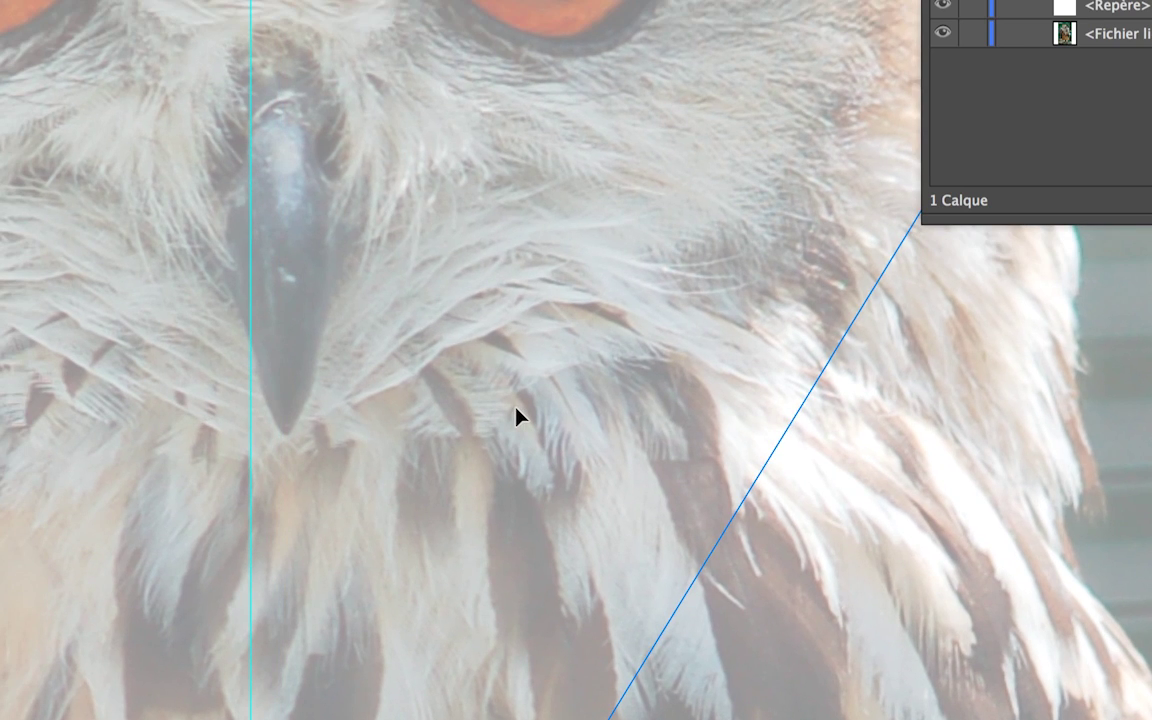
Step: Nudge the photo several steps right, then two left until the beak sits on the guide
key(Right)
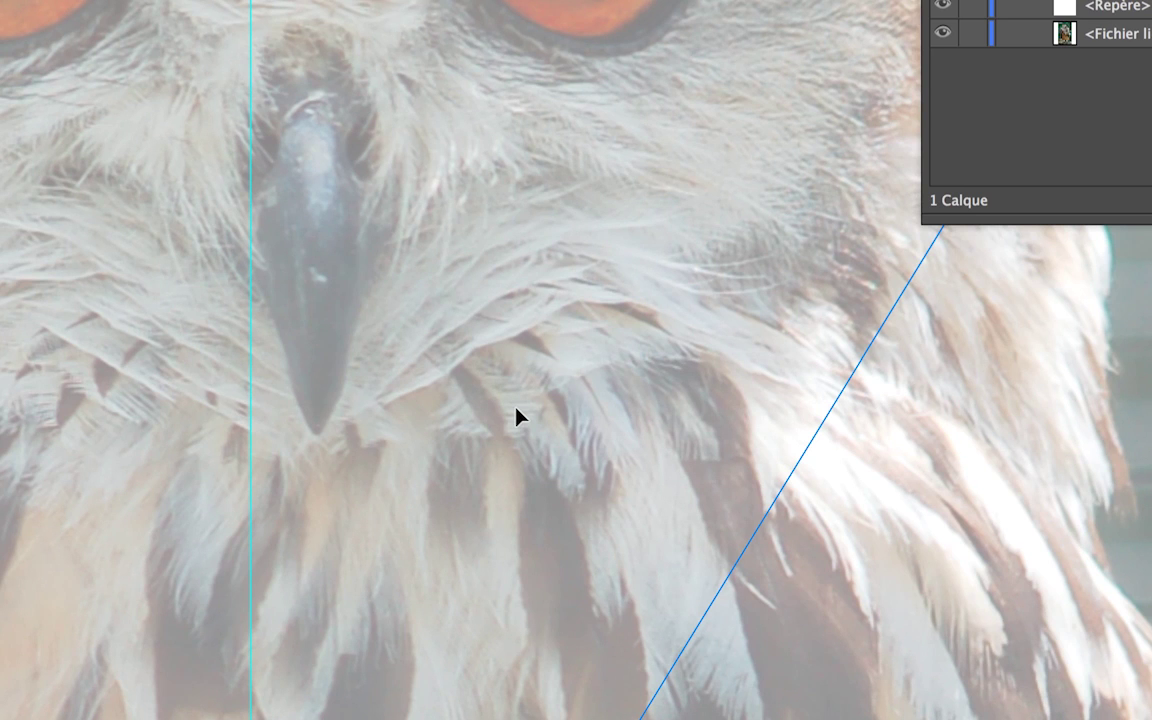
key(Right)
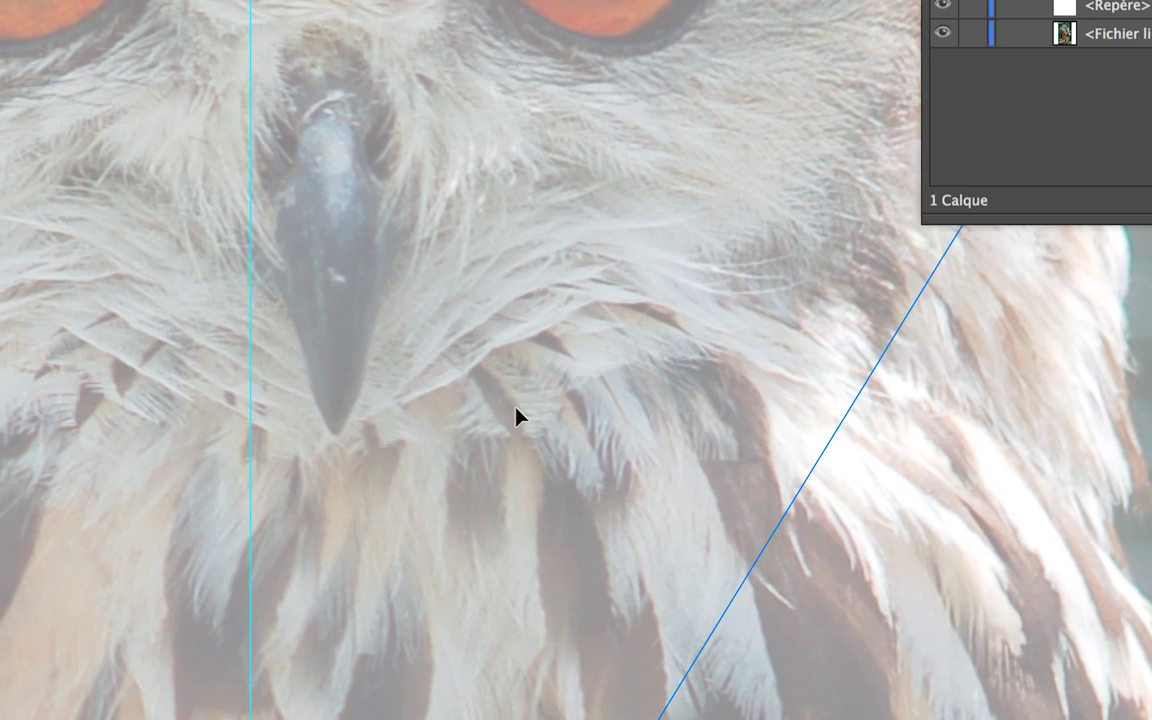
key(Right)
key(Right)
key(Right)
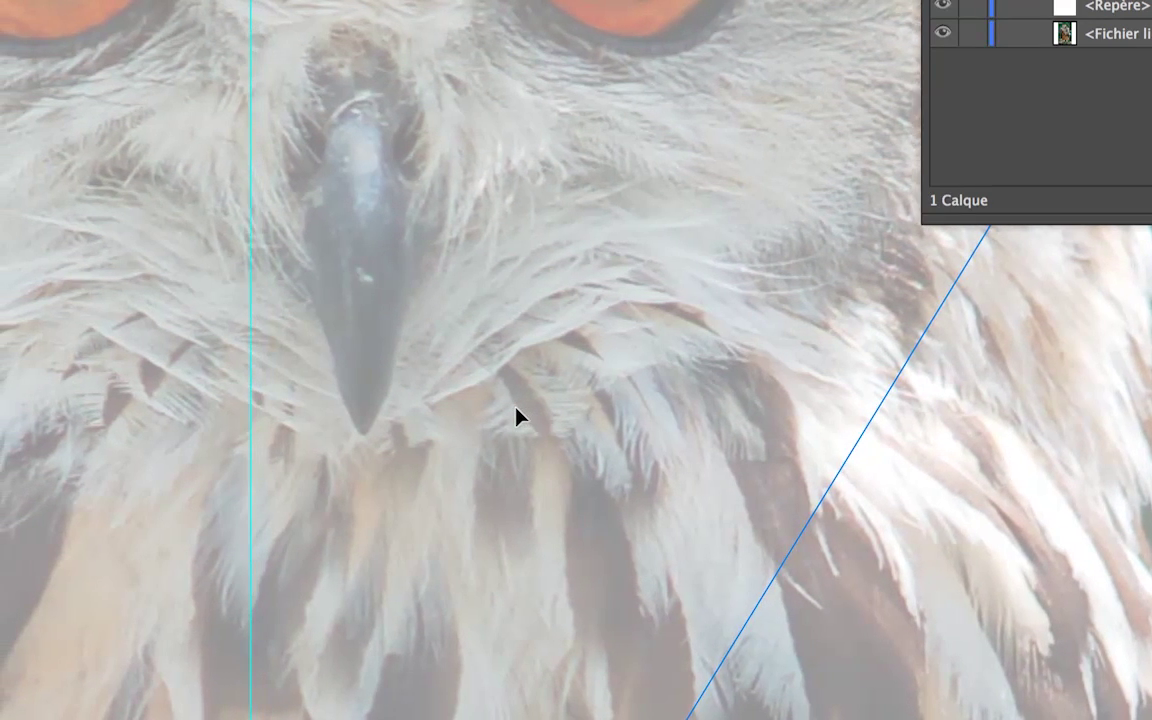
key(Right)
key(Right)
key(Right)
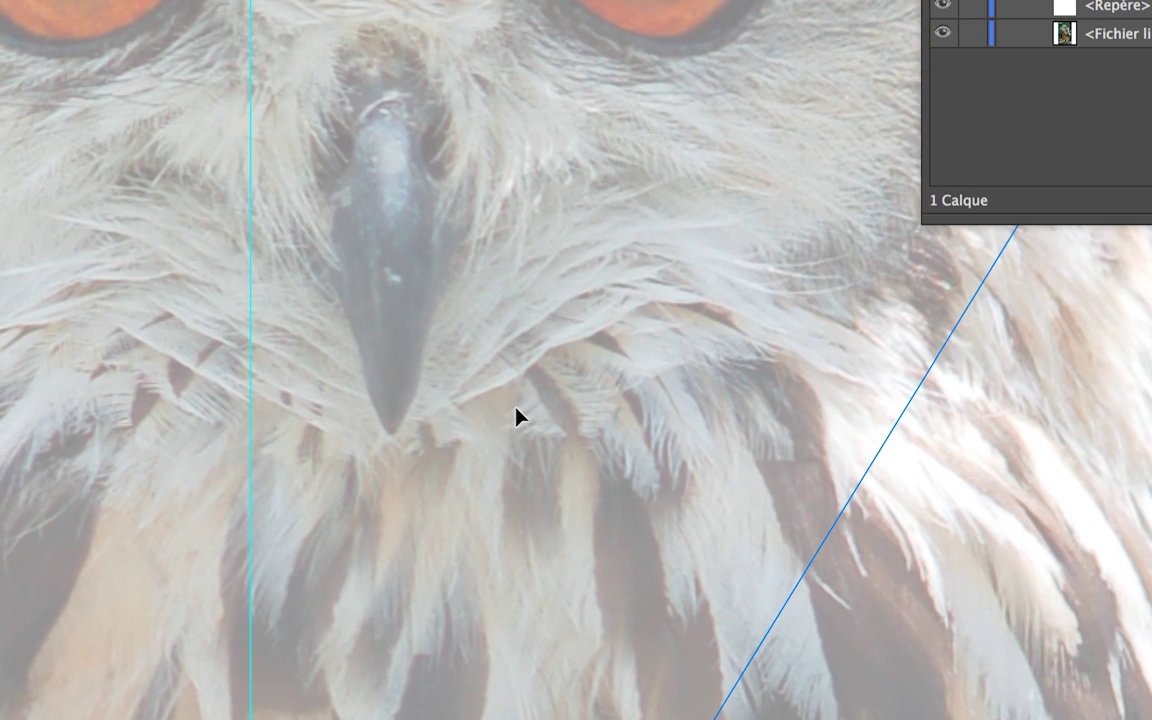
key(Right)
key(Right)
key(Right)
key(Right)
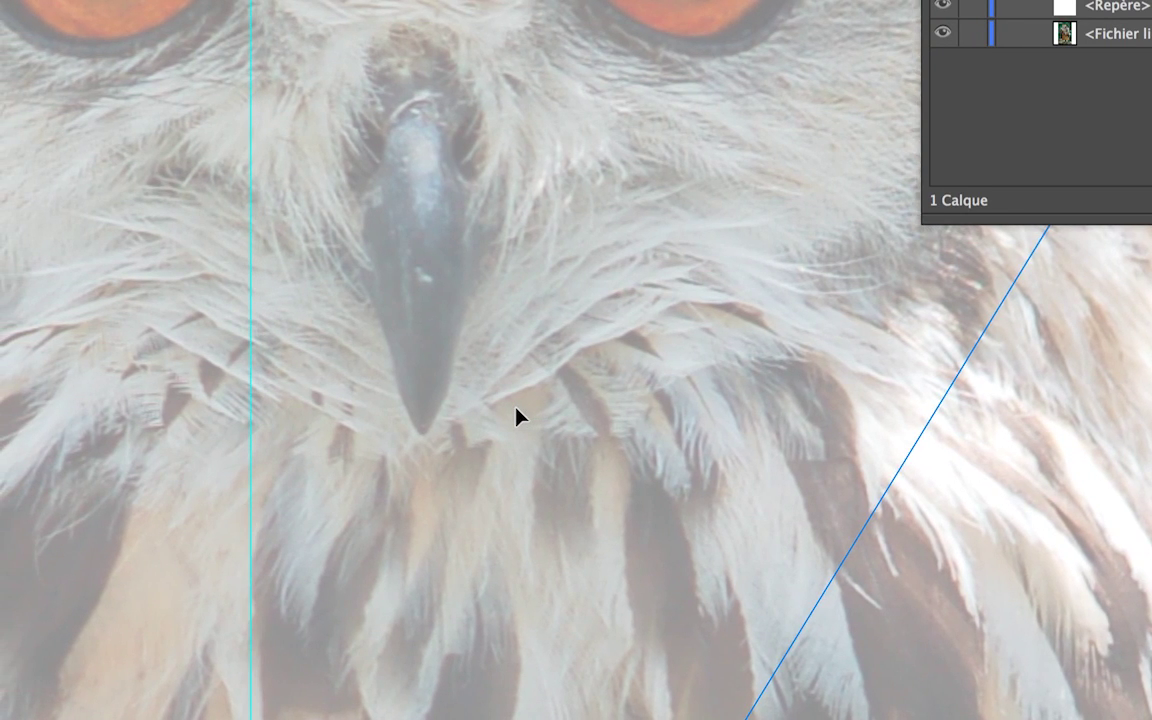
key(Right)
key(Right)
key(Right)
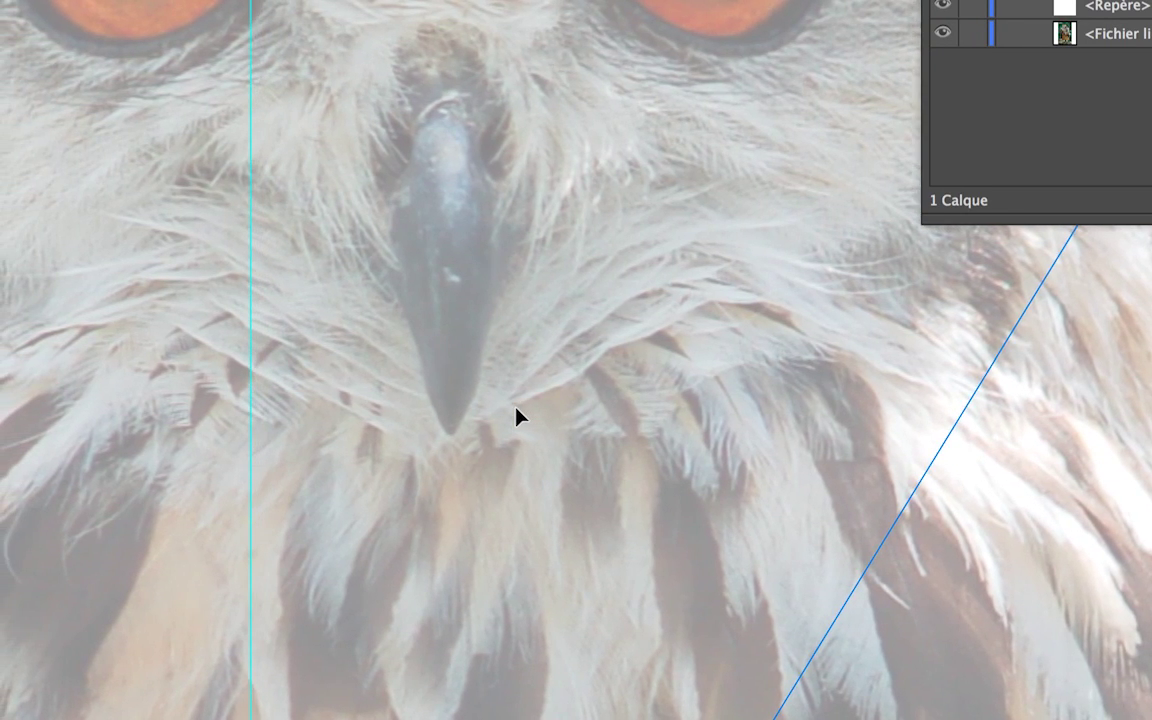
key(Right)
key(Right)
key(Right)
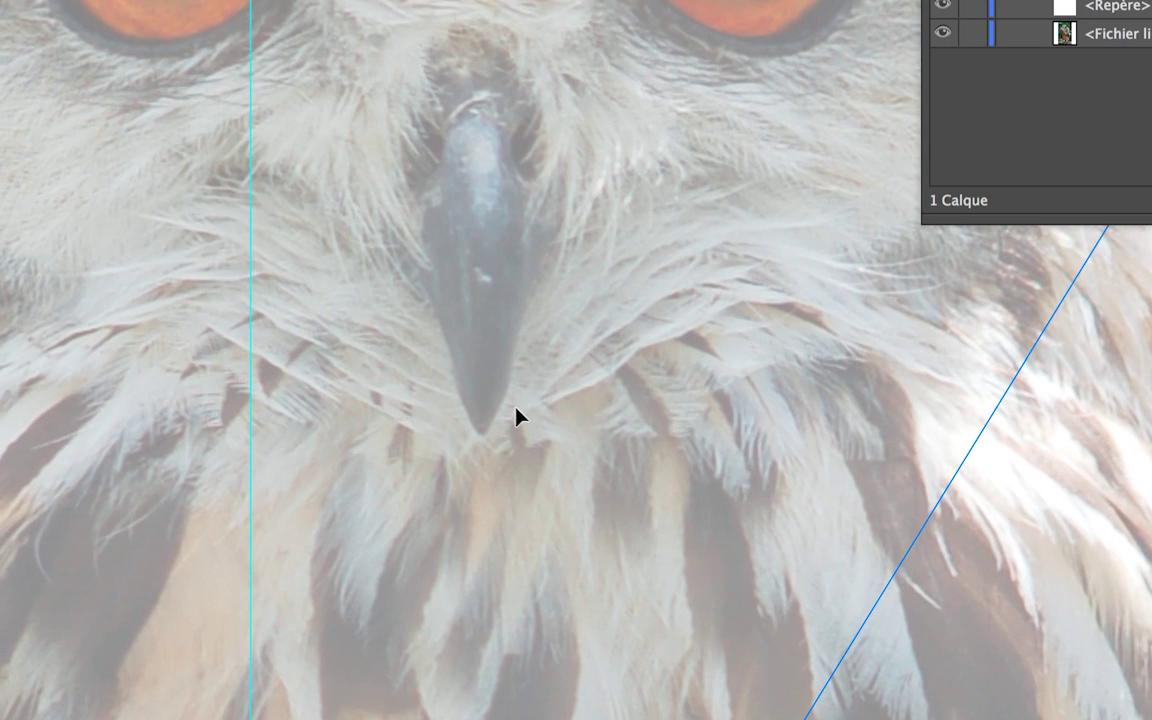
key(Left)
key(Left)
key(Left)
key(Left)
key(Left)
key(Left)
key(Left)
key(Left)
key(Left)
key(Left)
key(Left)
key(Left)
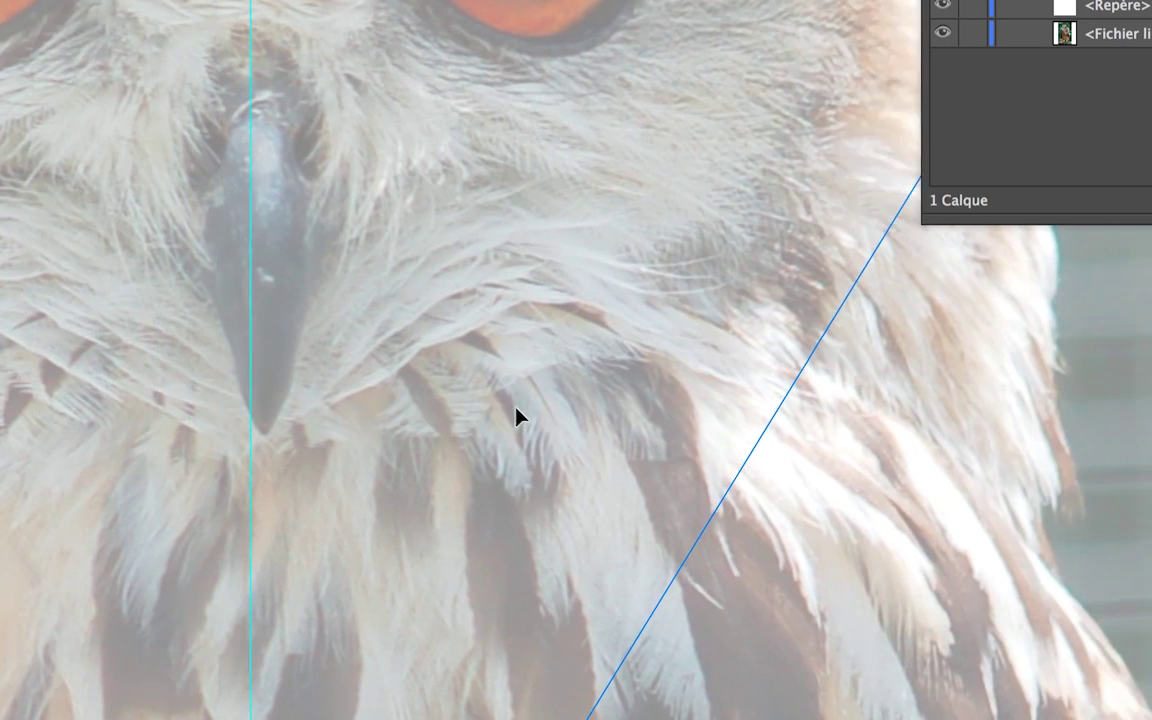
key(Left)
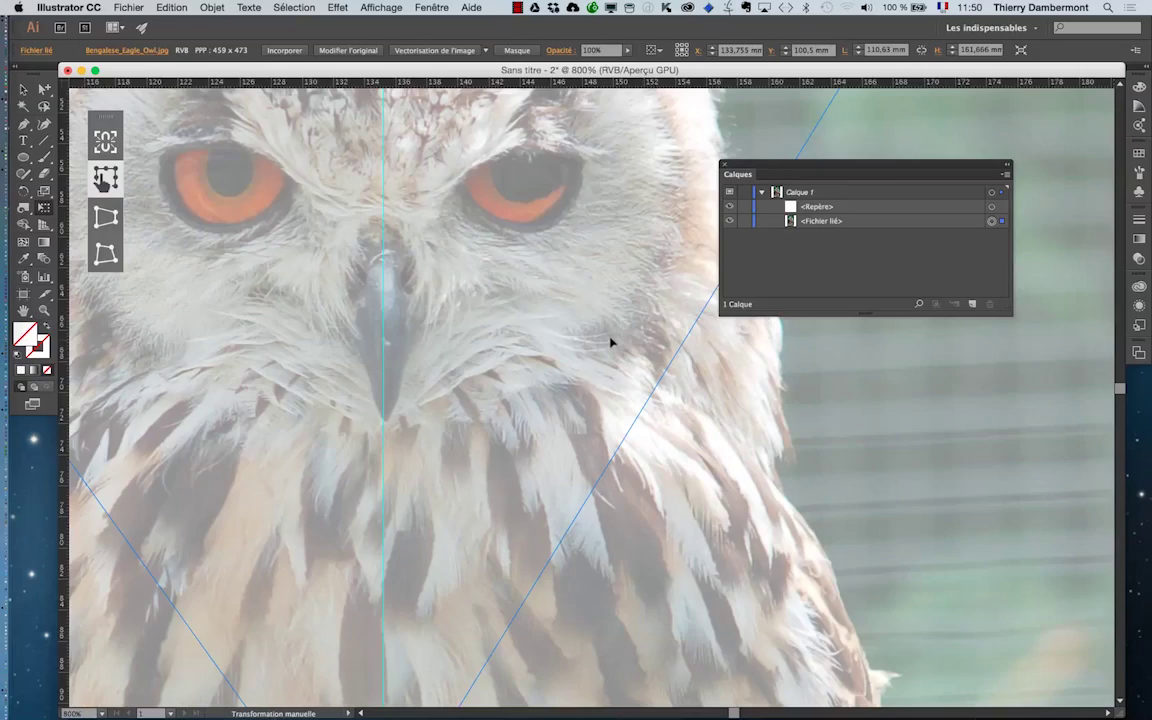
Step: Collapse Calque 1 in the Calques panel and lock it so the owl photo stays put
scroll(610, 342, down, 3)
scroll(610, 342, down, 3)
scroll(610, 342, down, 3)
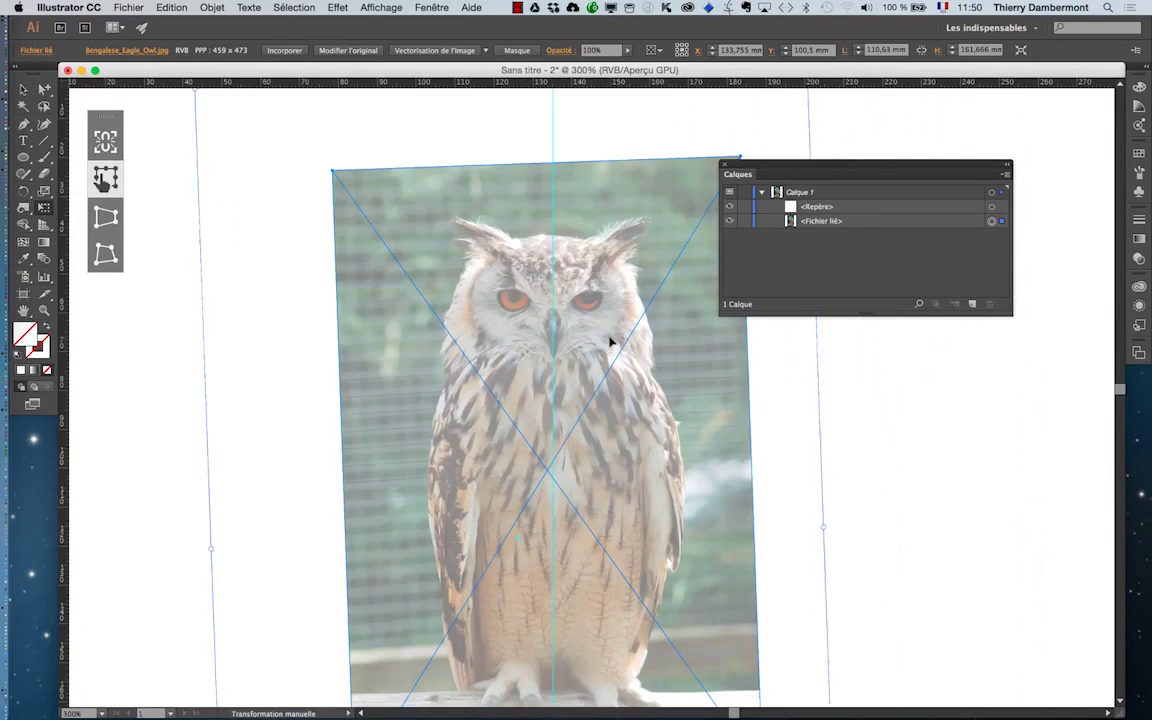
scroll(610, 342, down, 2)
click(762, 193)
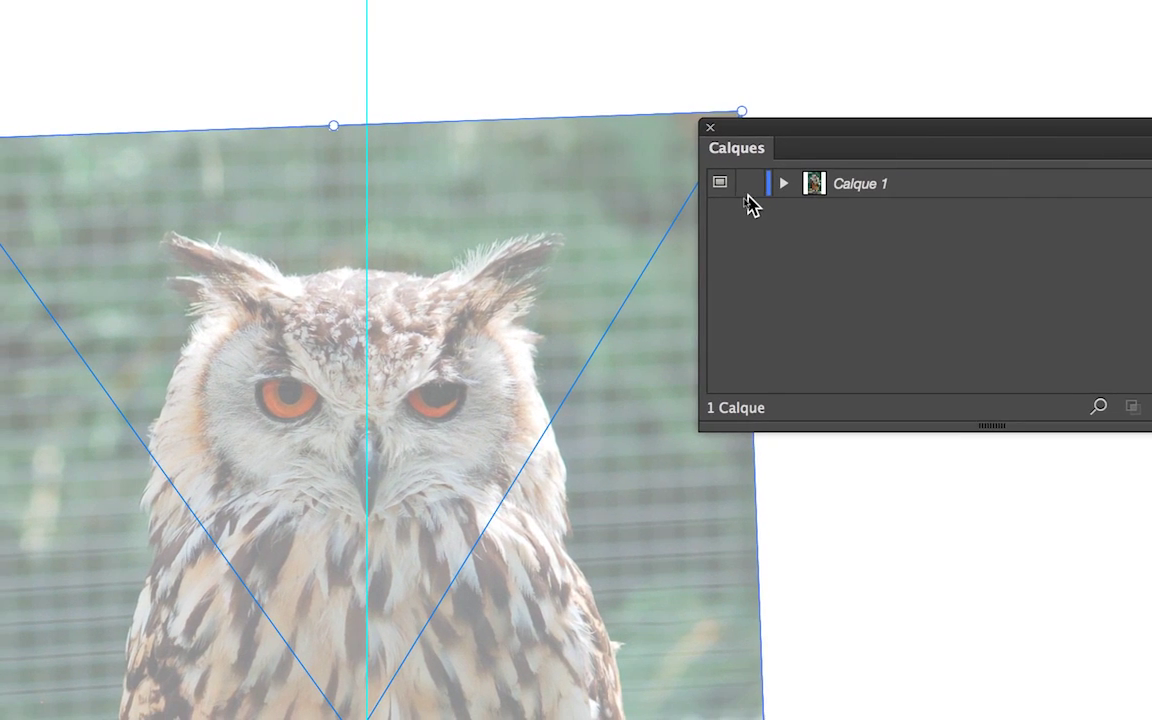
click(727, 192)
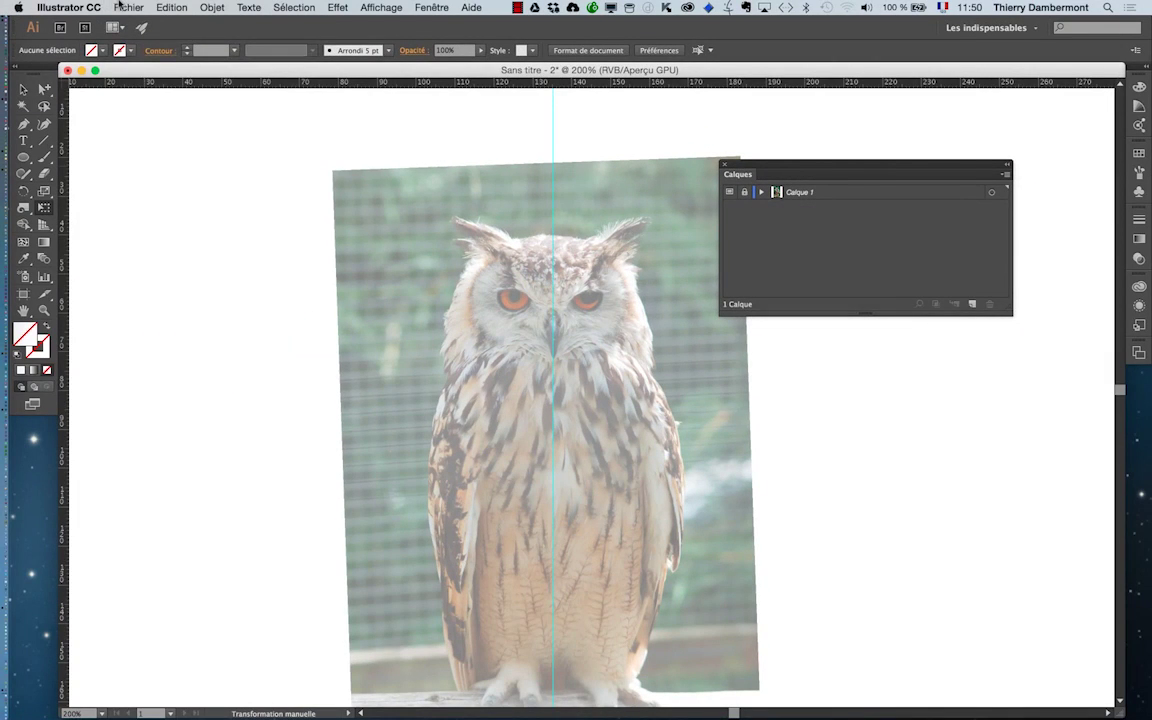
click(128, 7)
Step: Save the drawing as 'dessin en symétrie - 01' in the AI avancé jour 4 sur 4 folder
click(165, 121)
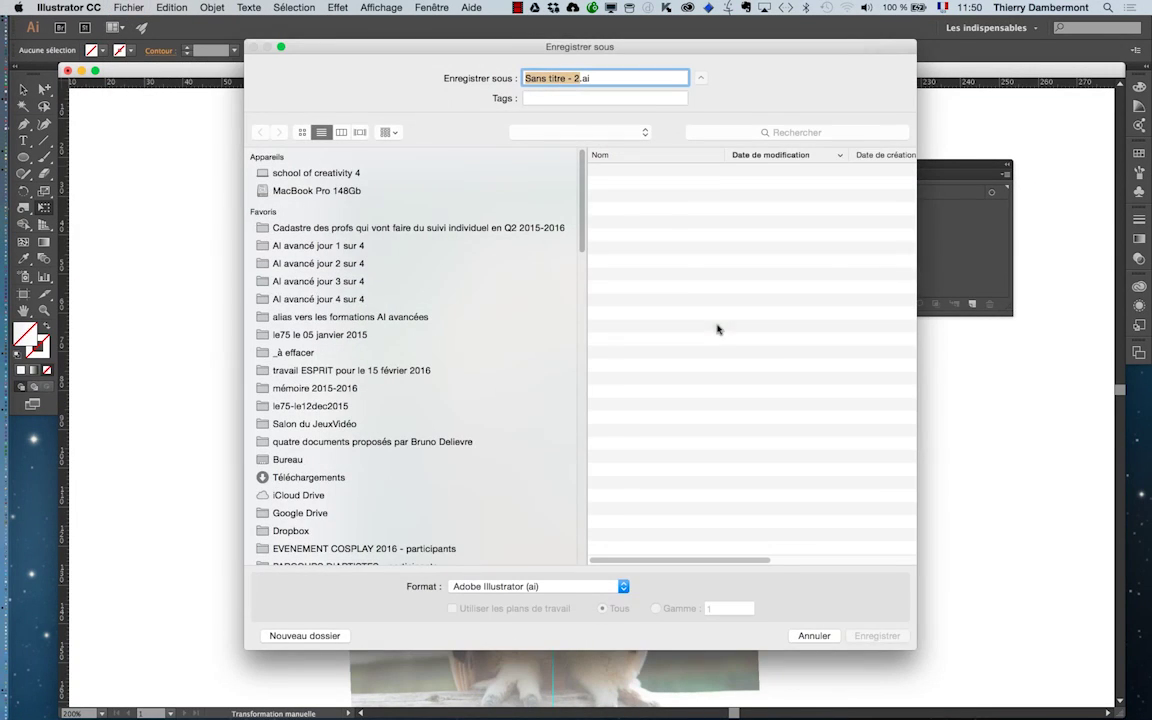
click(496, 299)
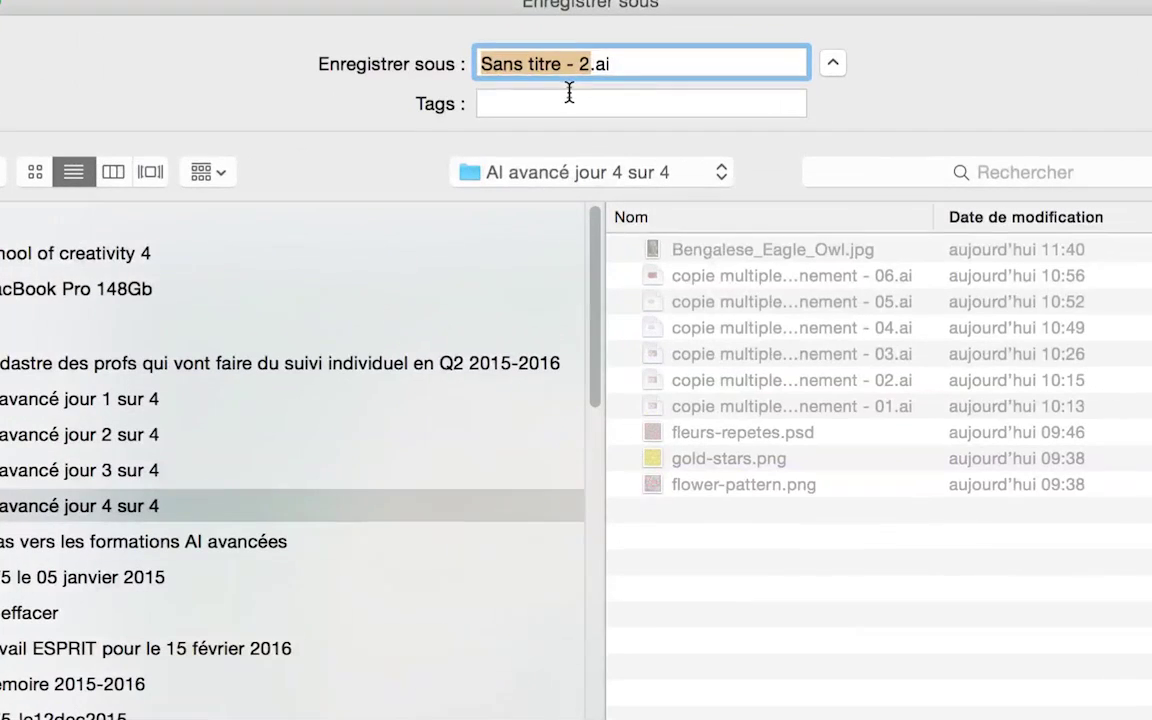
text(dessin en)
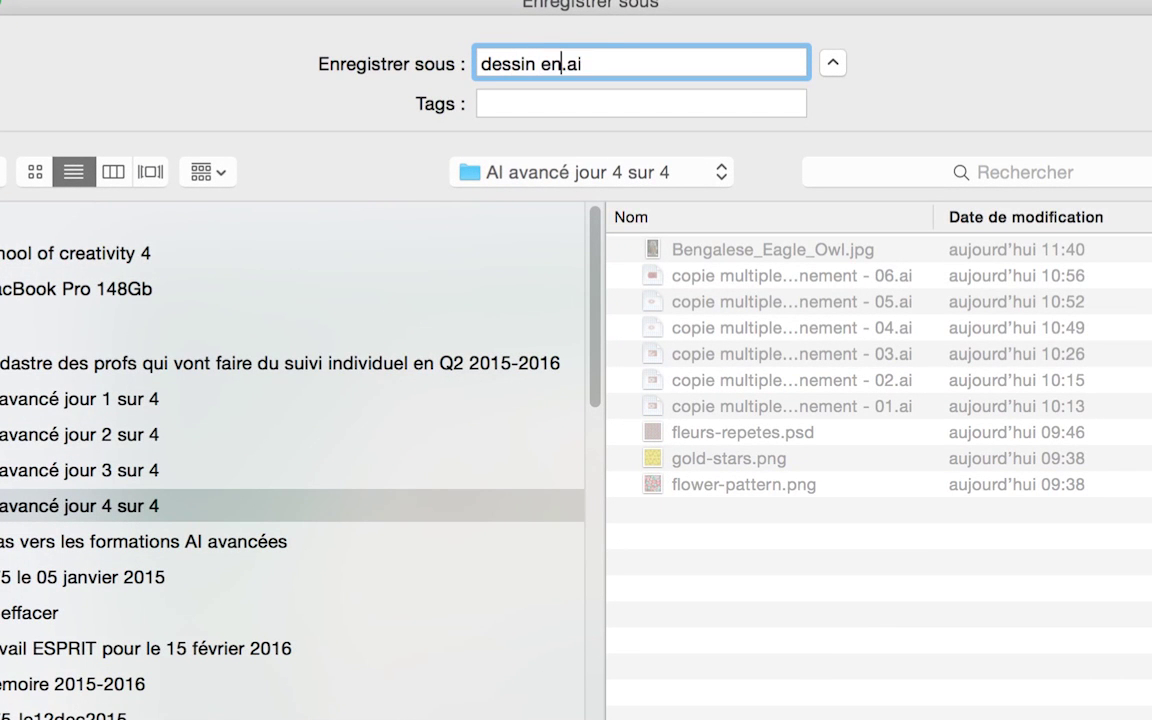
text( symétrie)
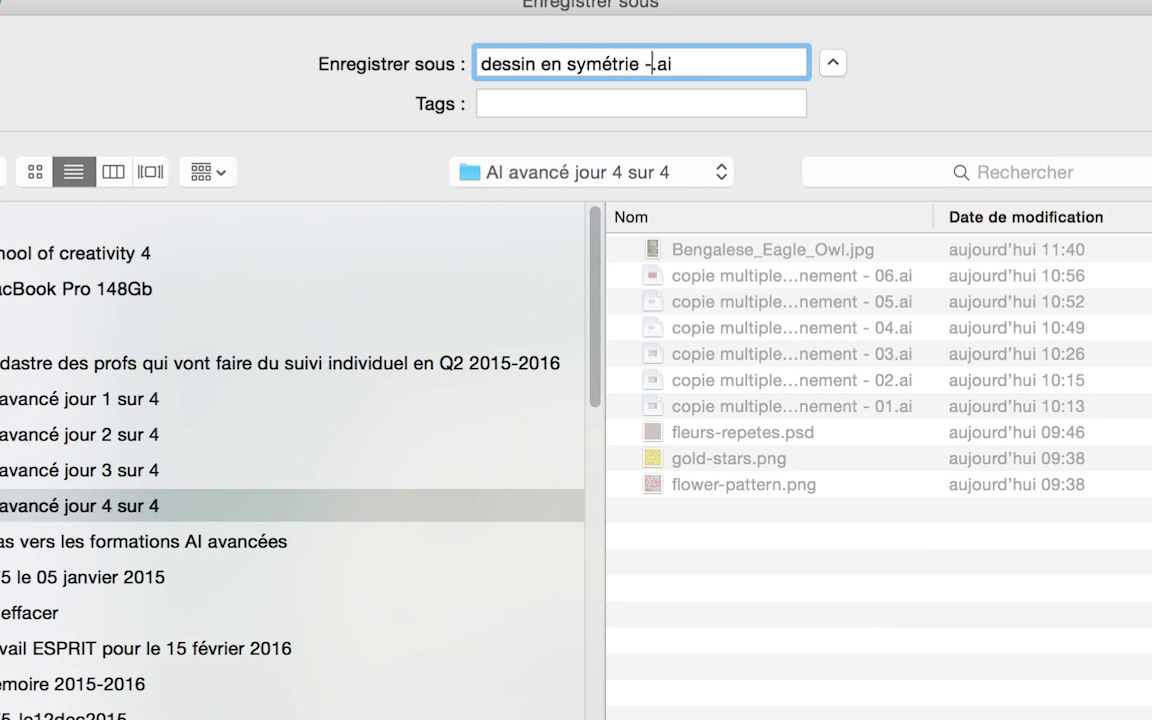
text( - 01)
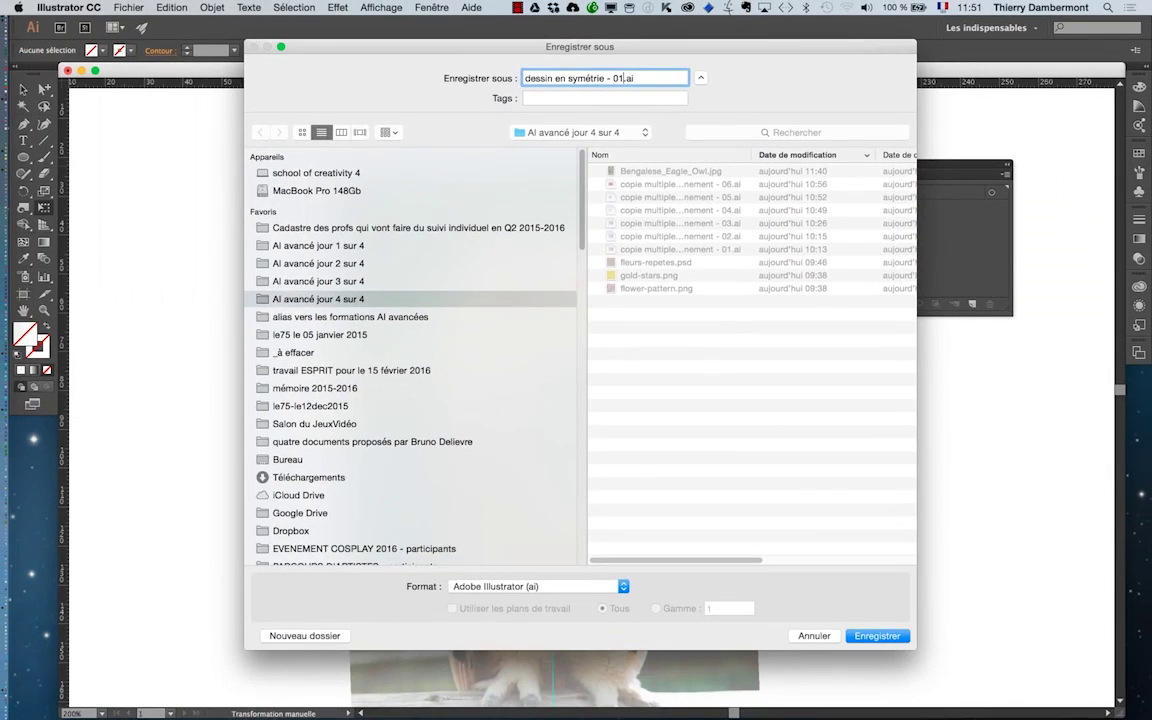
click(877, 636)
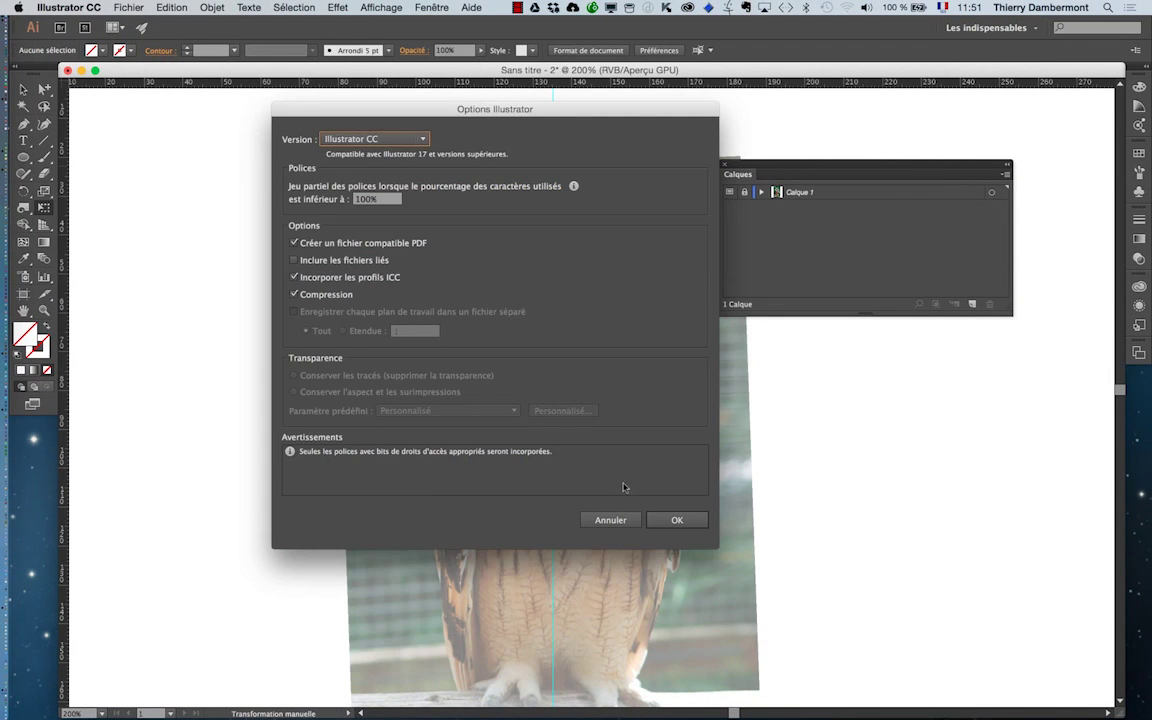